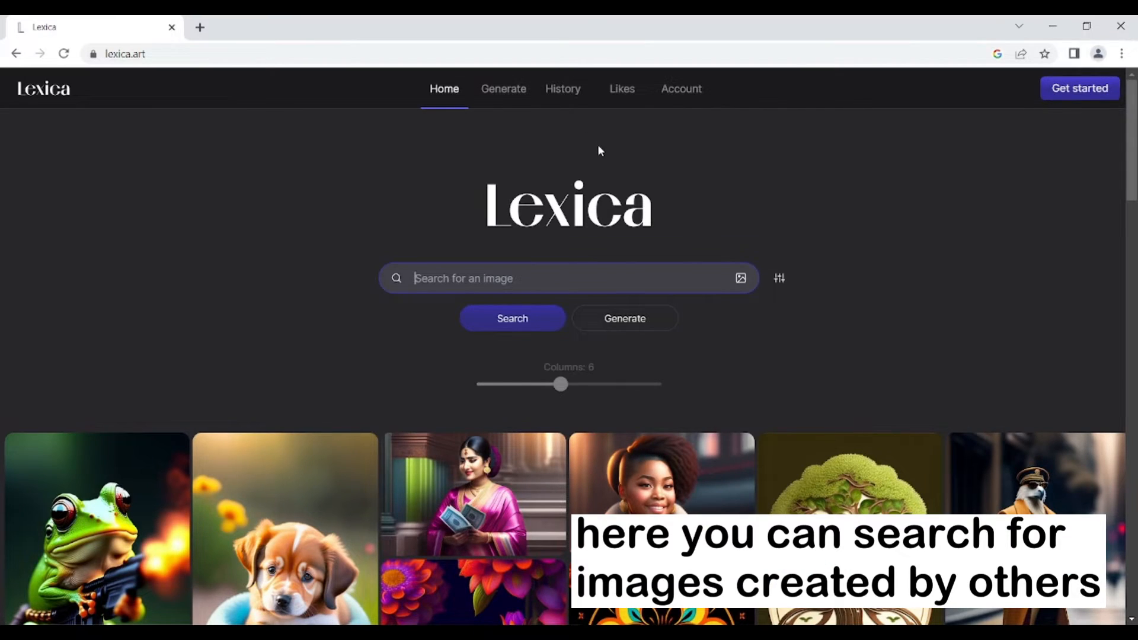
# Search the community image gallery for "astronaut" and show the results in 11 columns.
pyautogui.scroll(-15, 598, 150)
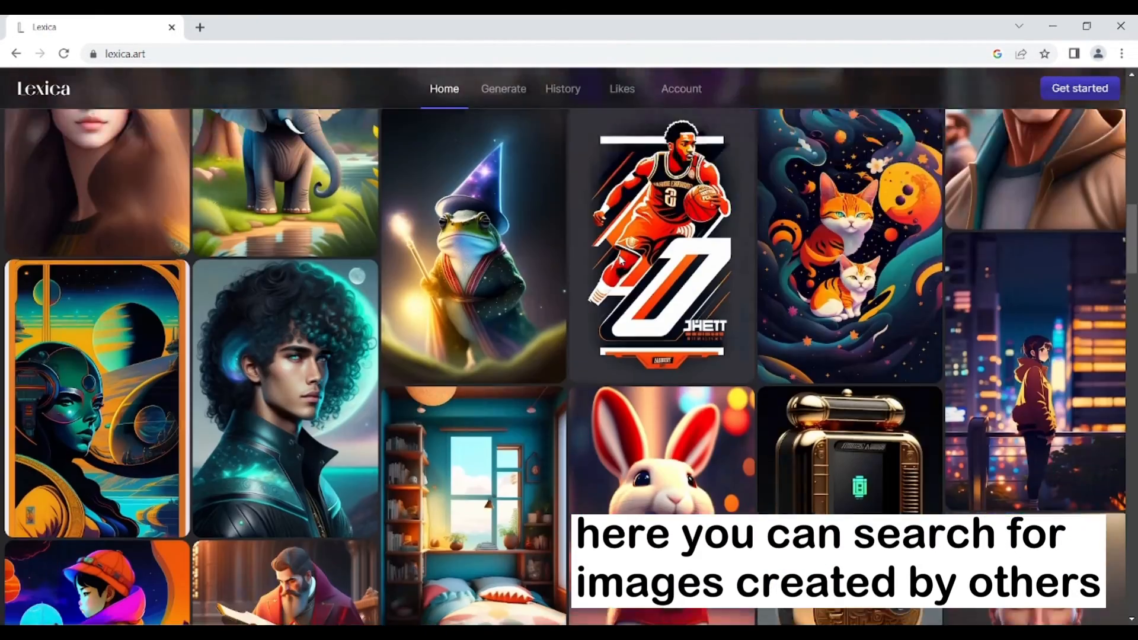
pyautogui.scroll(-10, 621, 259)
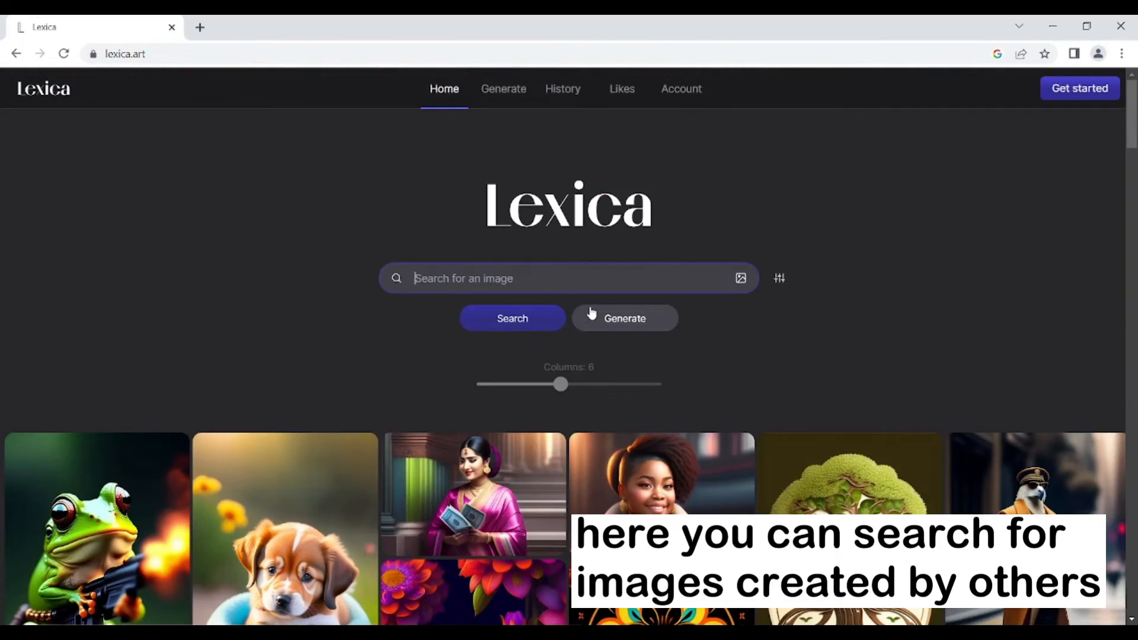
pyautogui.scroll(-2, 590, 312)
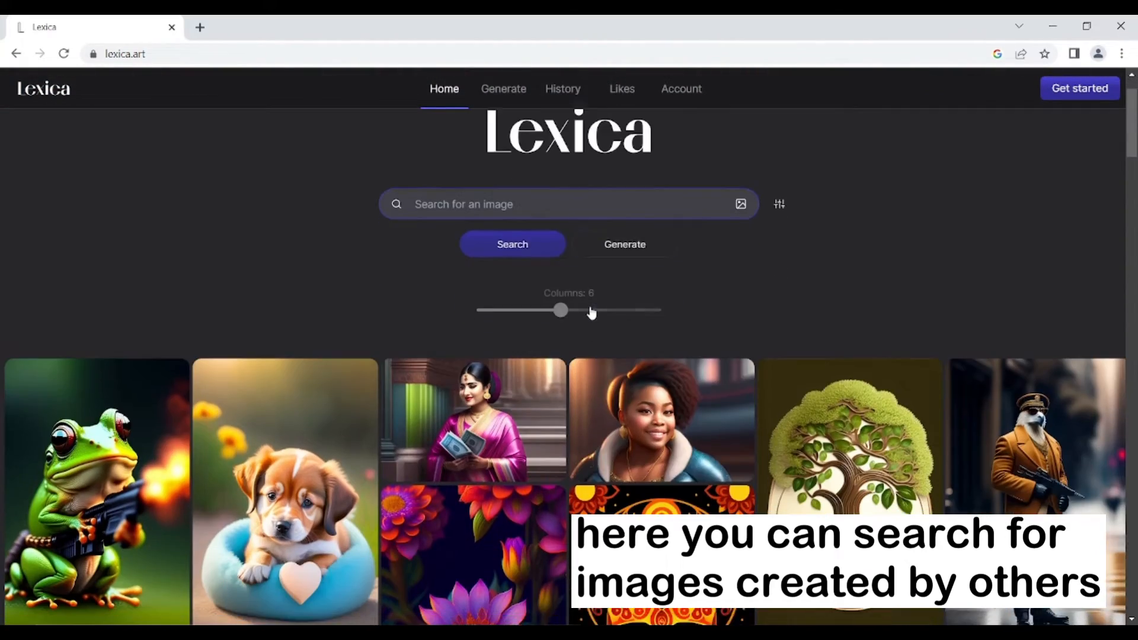
pyautogui.scroll(-3, 592, 313)
pyautogui.scroll(3, 592, 312)
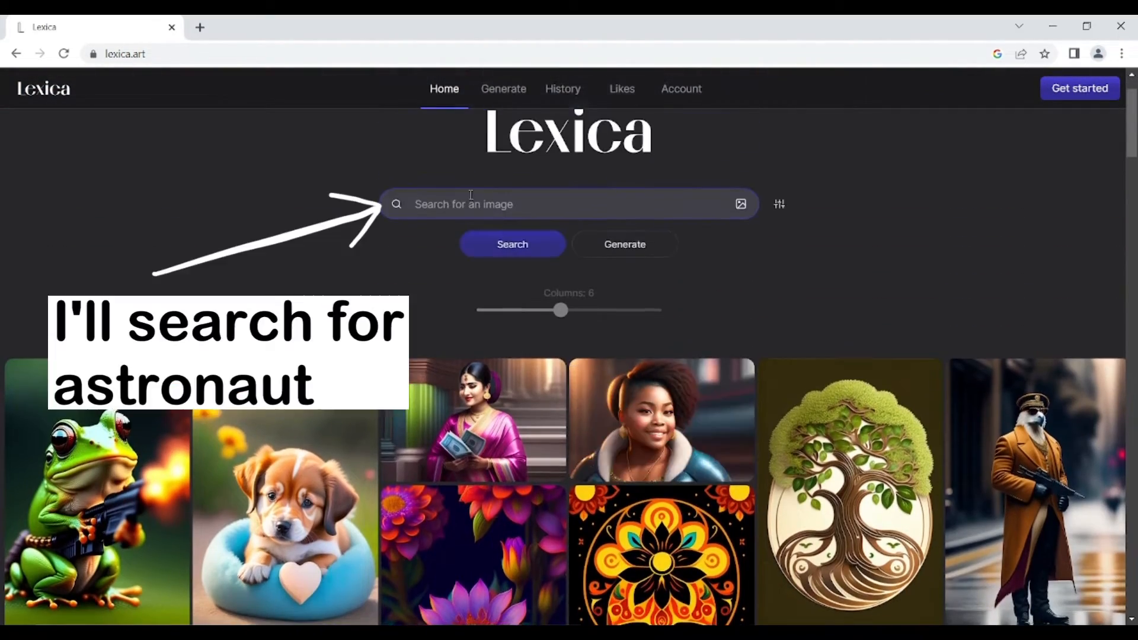
pyautogui.write('astronaut')
pyautogui.press('Return')
pyautogui.moveTo(560, 384); pyautogui.dragTo(646, 384)
# Open the details of the astronaut standing on orange sand dunes and examine its prompt text.
pyautogui.scroll(-3, 648, 392)
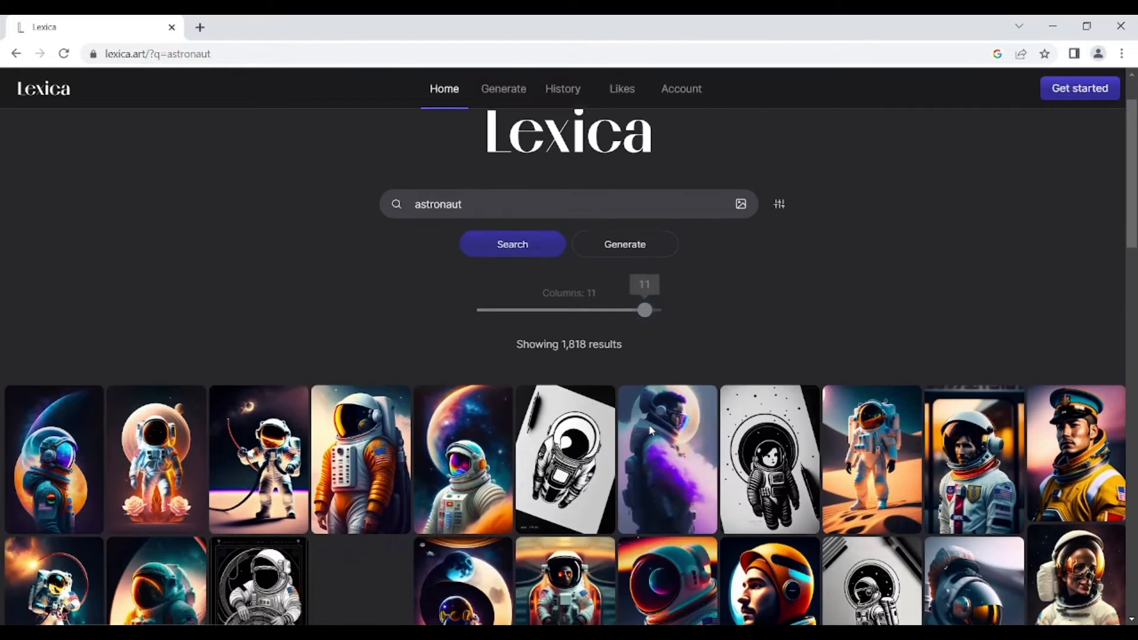
pyautogui.scroll(-1, 649, 426)
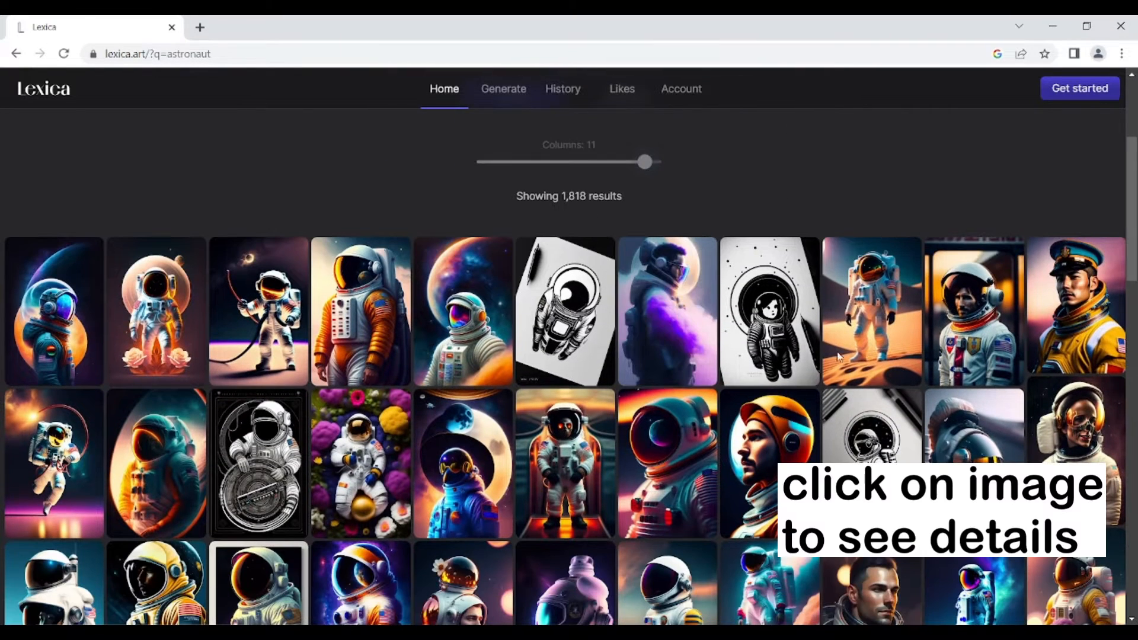
pyautogui.click(859, 312)
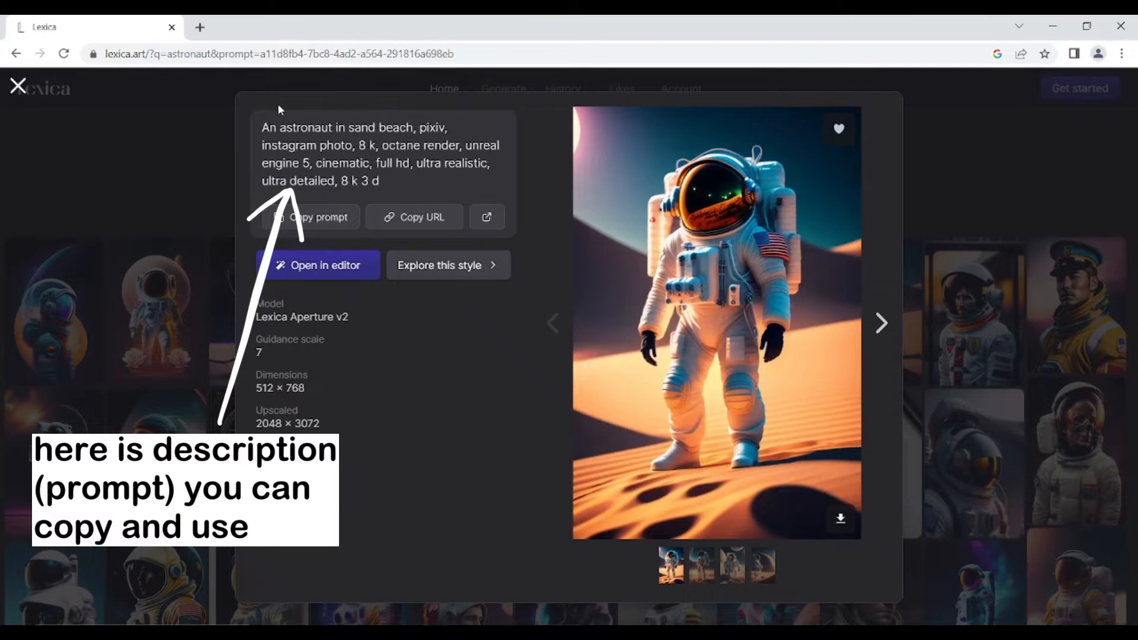
pyautogui.moveTo(259, 124); pyautogui.dragTo(414, 190)
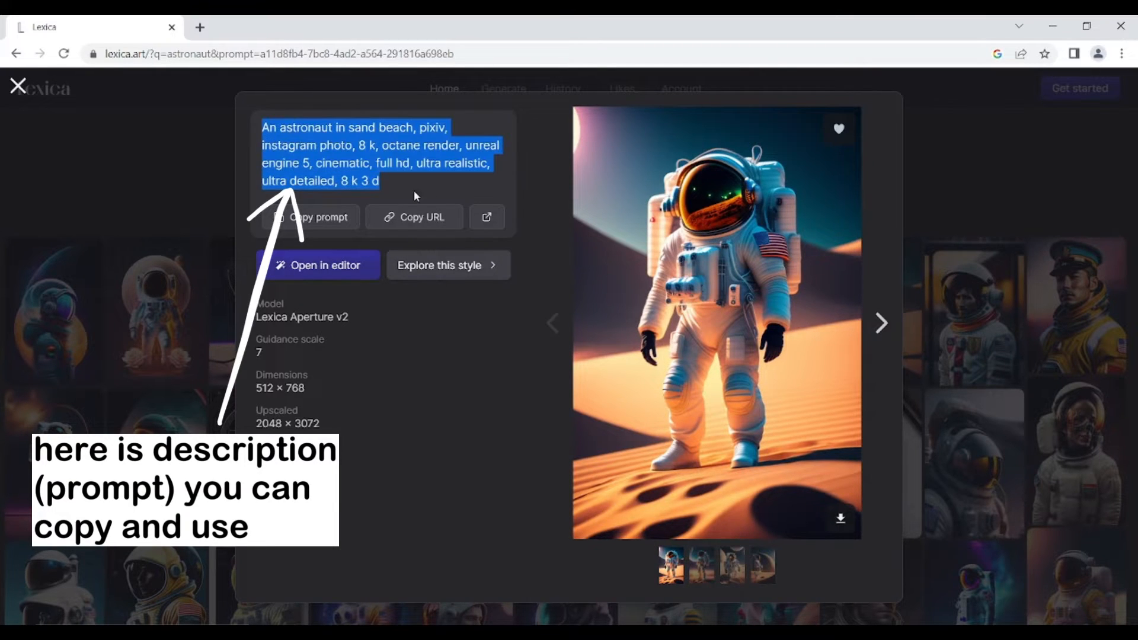
pyautogui.click(438, 338)
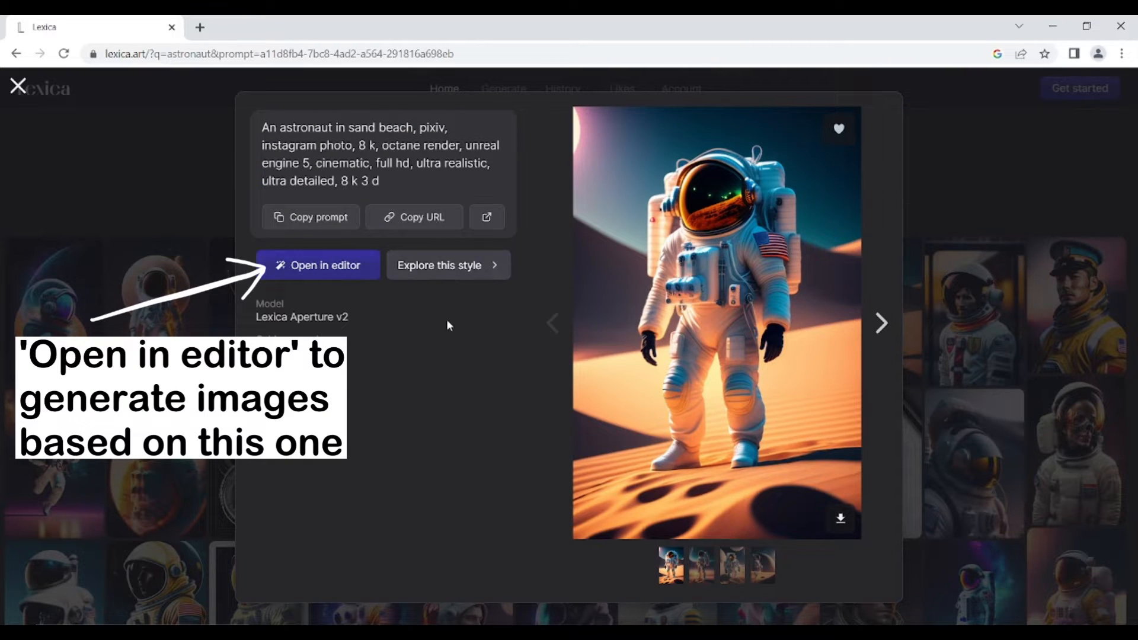
# View the three other variations generated with the same astronaut prompt, and close the image details.
pyautogui.click(884, 322)
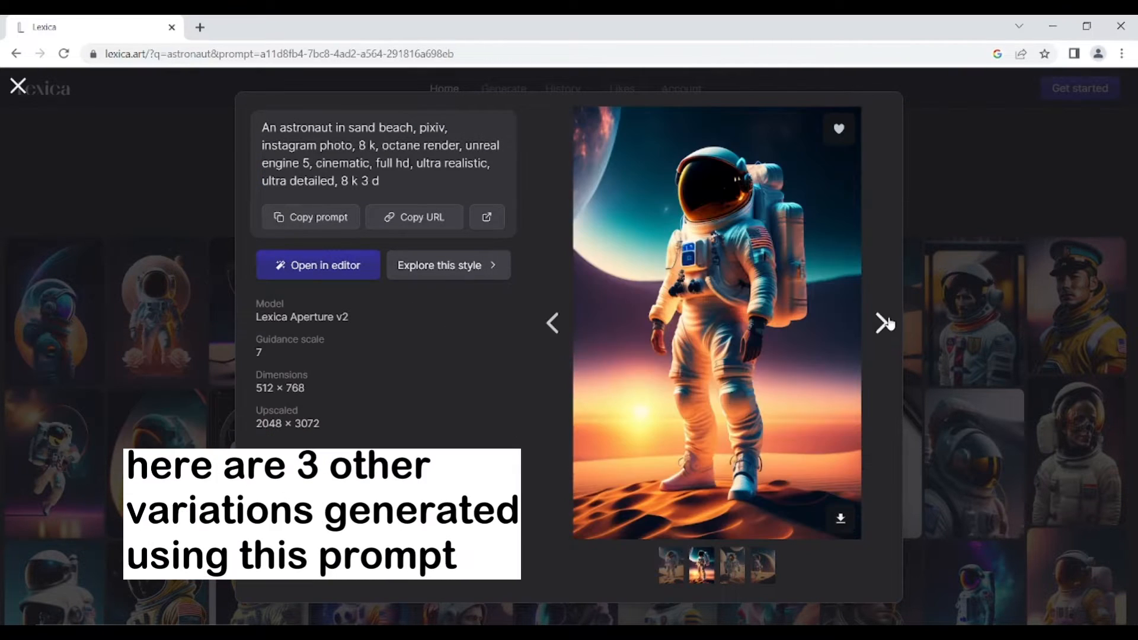
pyautogui.click(882, 324)
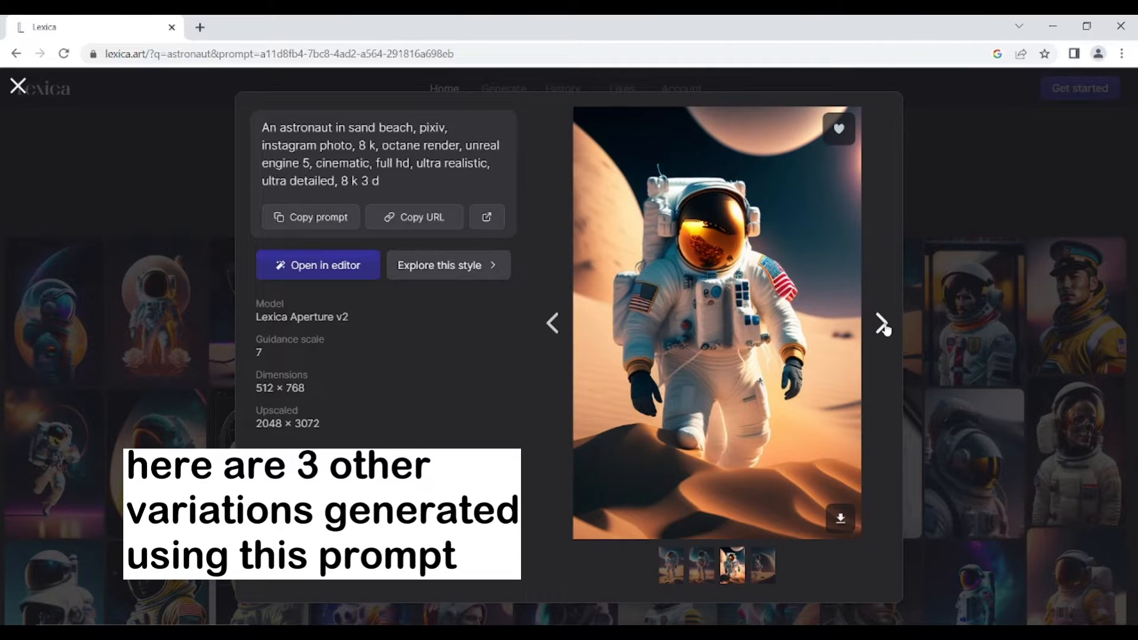
pyautogui.click(883, 326)
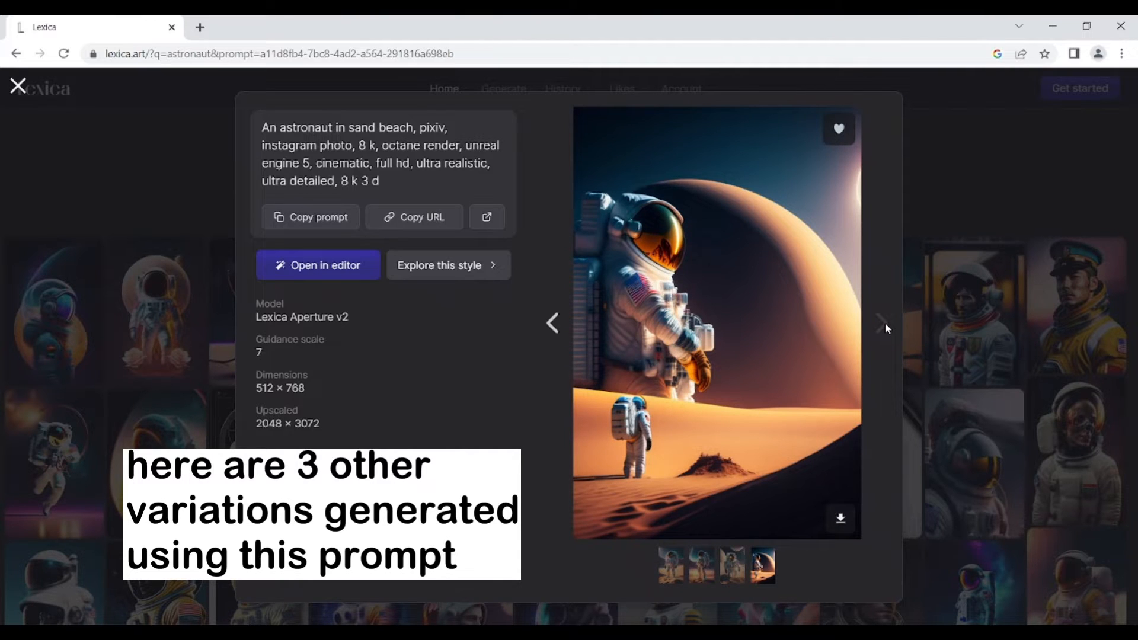
pyautogui.click(937, 184)
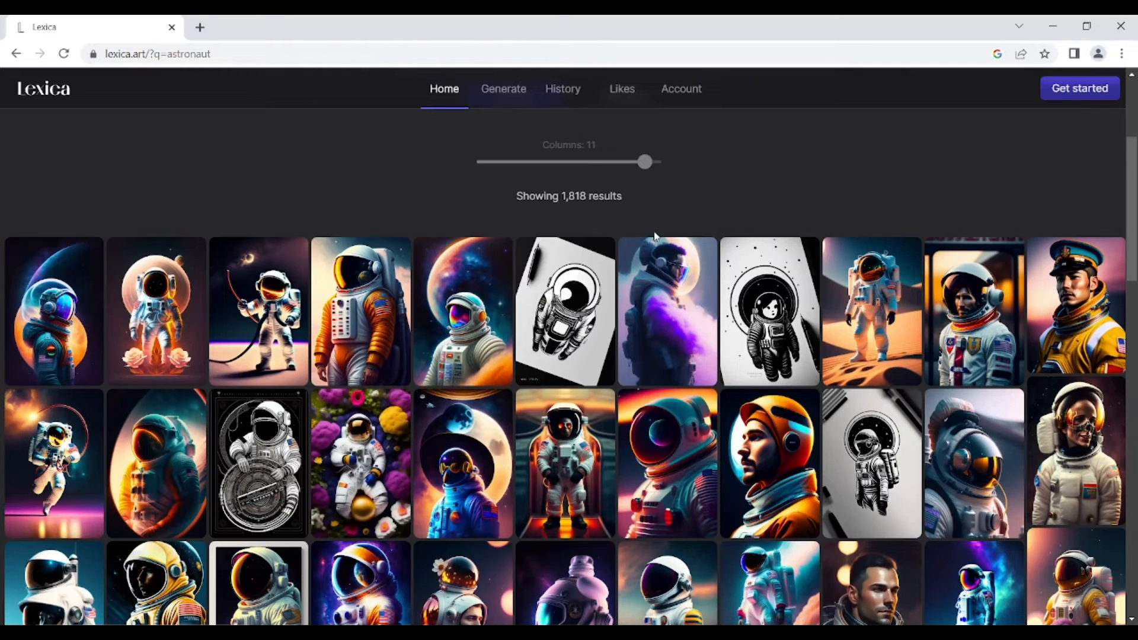
# Open the image generation page and sign in with the existing Google account, entering the account password.
pyautogui.scroll(4, 652, 234)
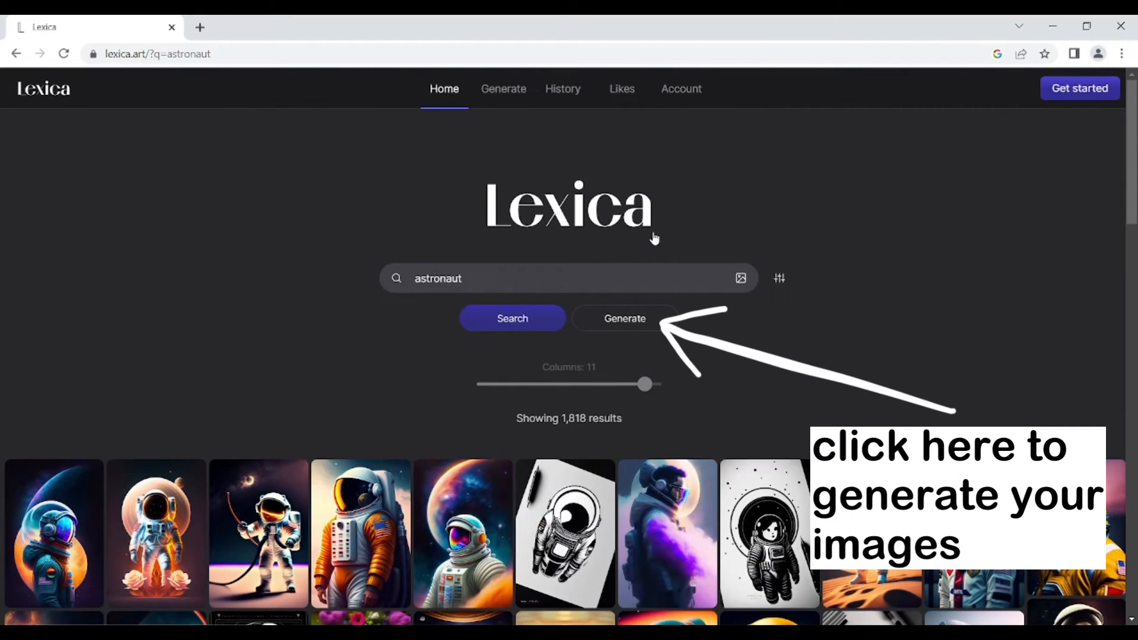
pyautogui.click(633, 324)
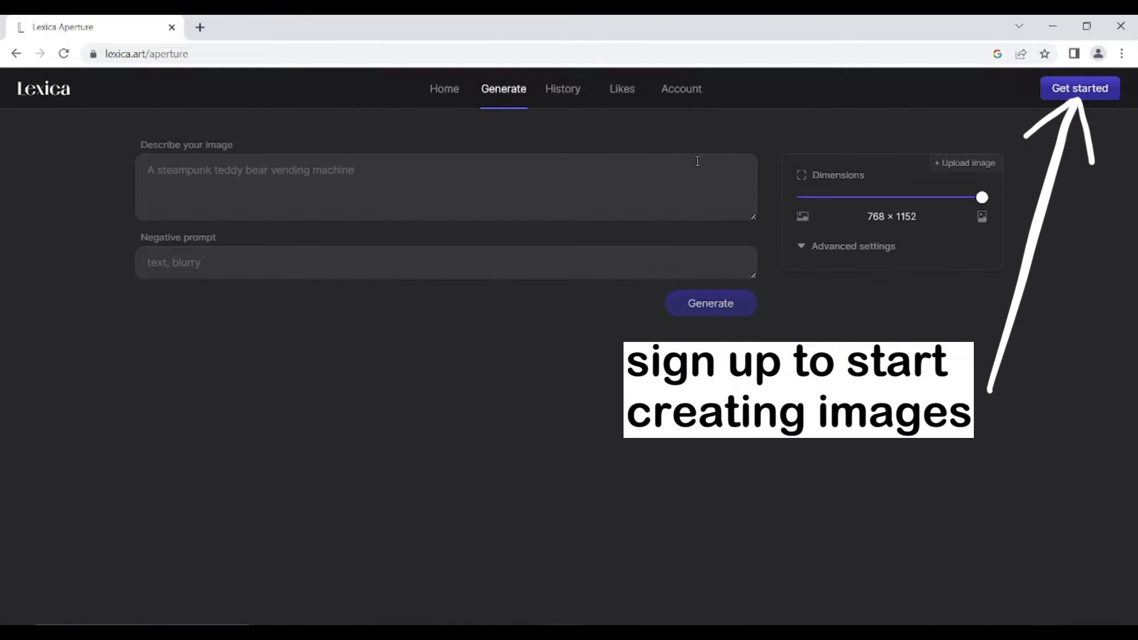
pyautogui.click(1104, 94)
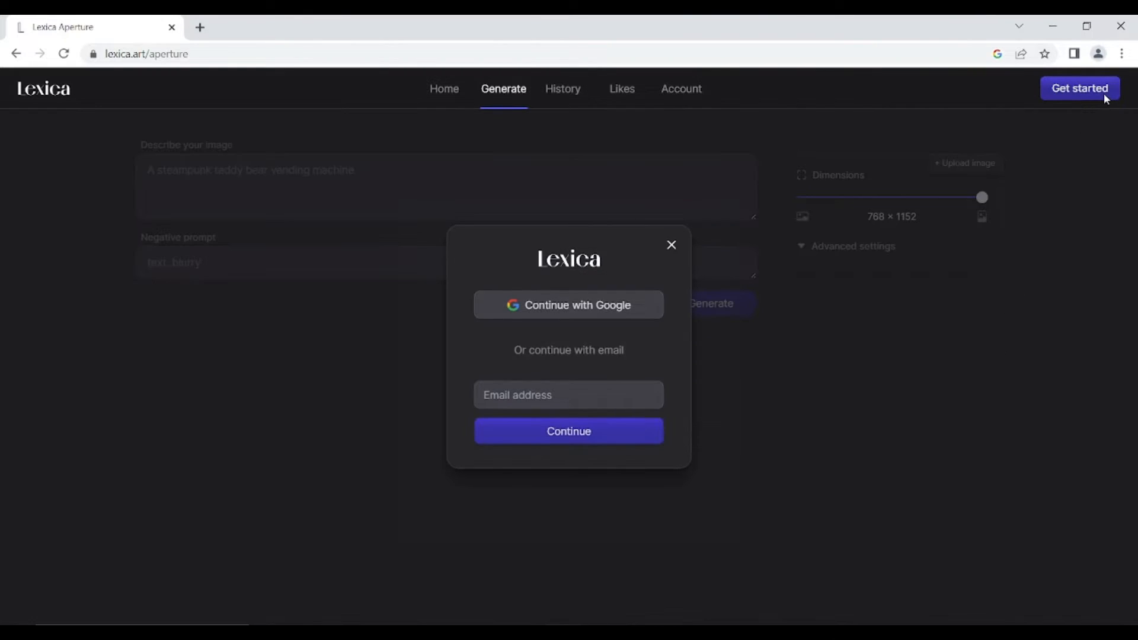
pyautogui.click(540, 311)
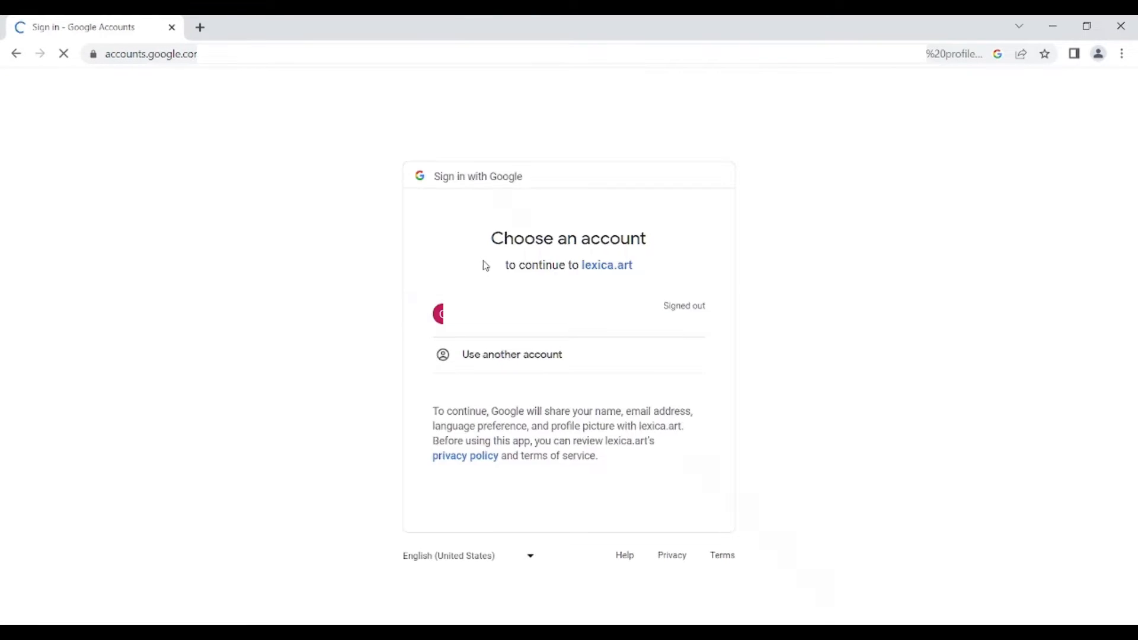
pyautogui.click(536, 315)
pyautogui.write('••')
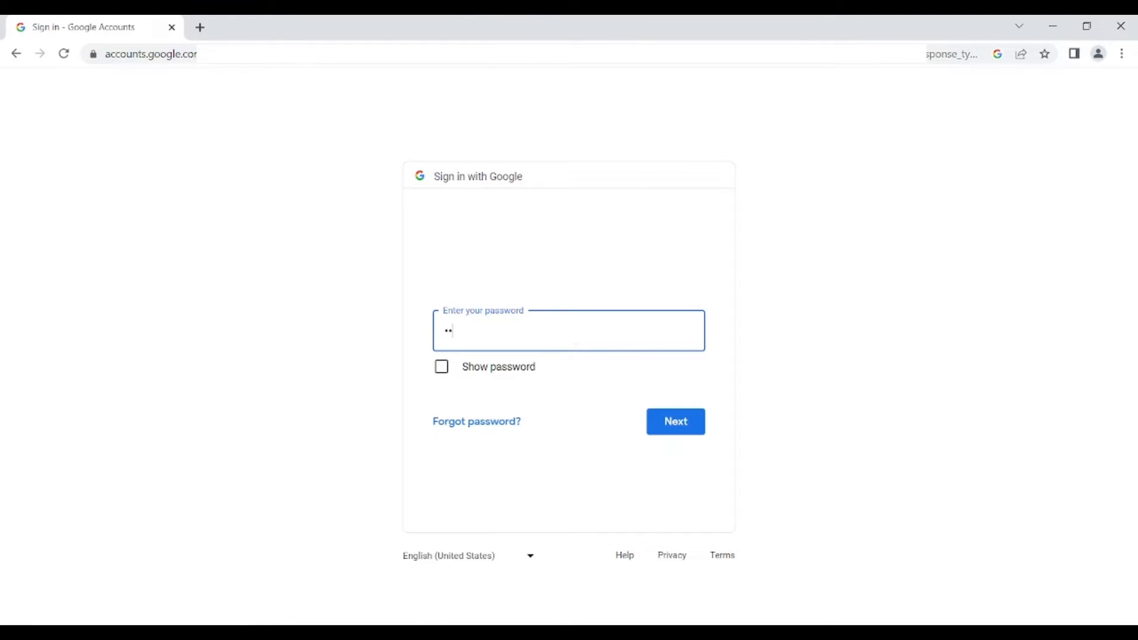
pyautogui.write('•')
pyautogui.press('Return')
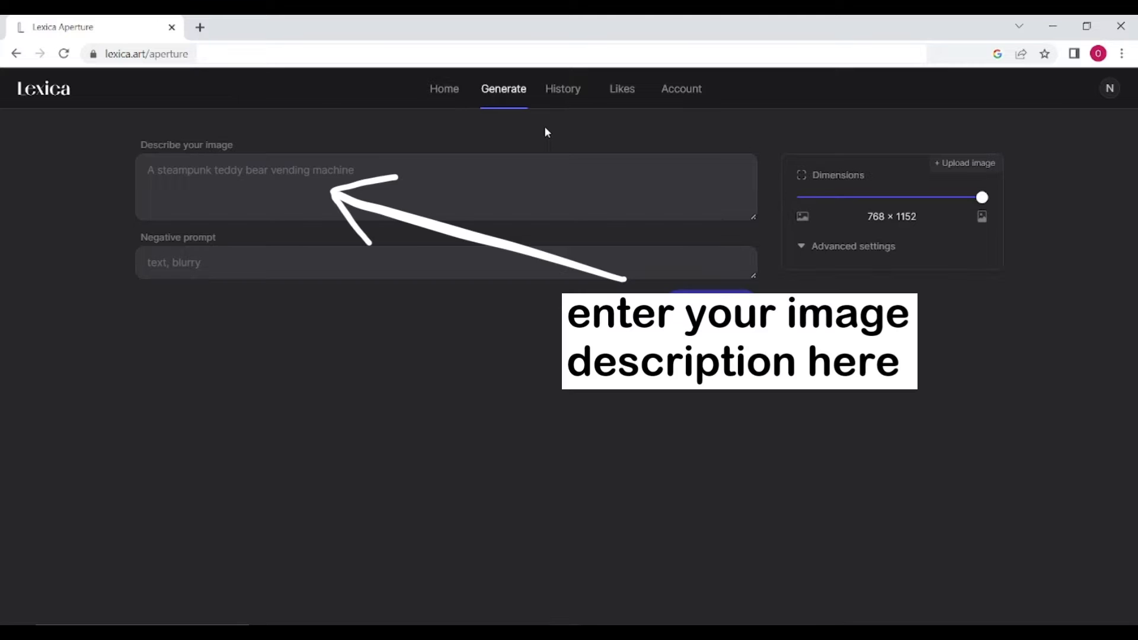
# Generate images with the description "astronaut in jungle" and the negative prompt "red".
pyautogui.click(249, 173)
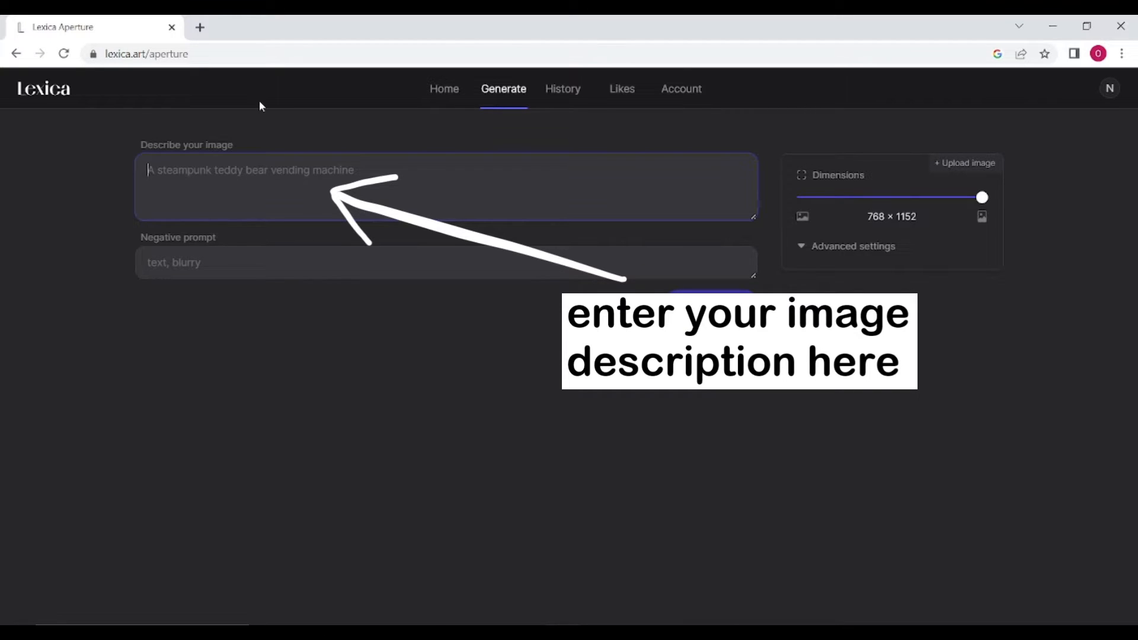
pyautogui.click(181, 266)
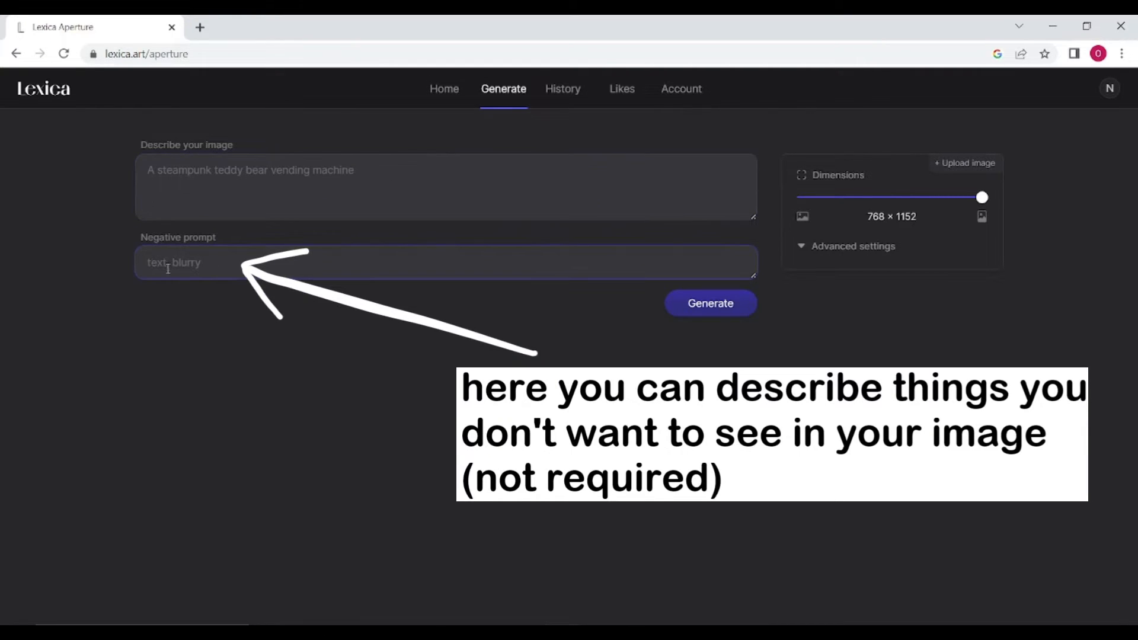
pyautogui.click(186, 170)
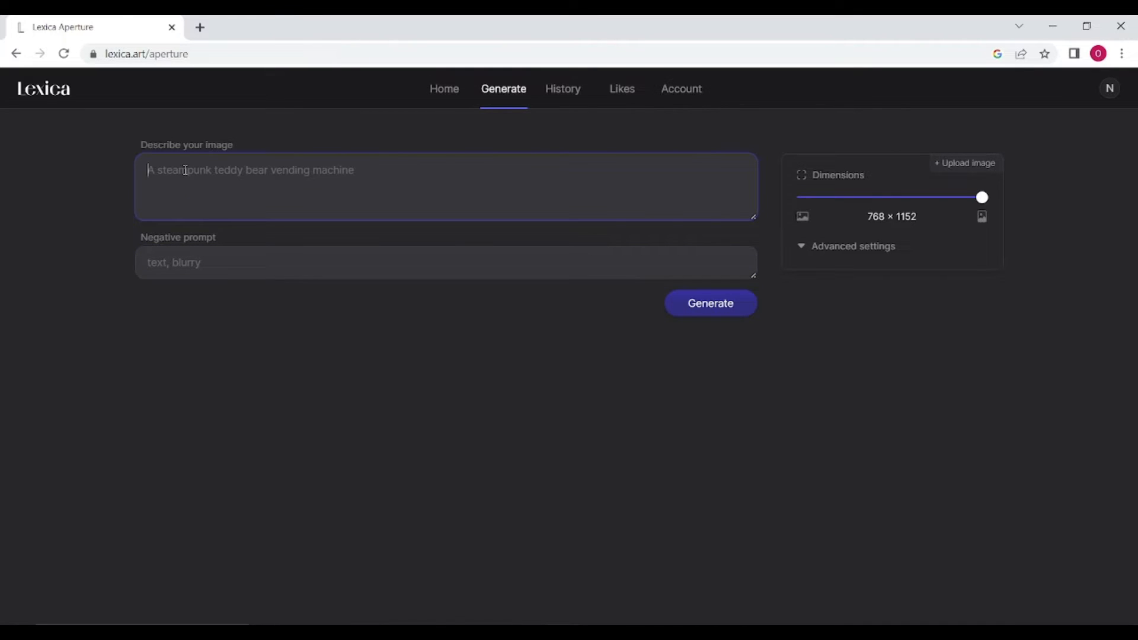
pyautogui.write('astrona')
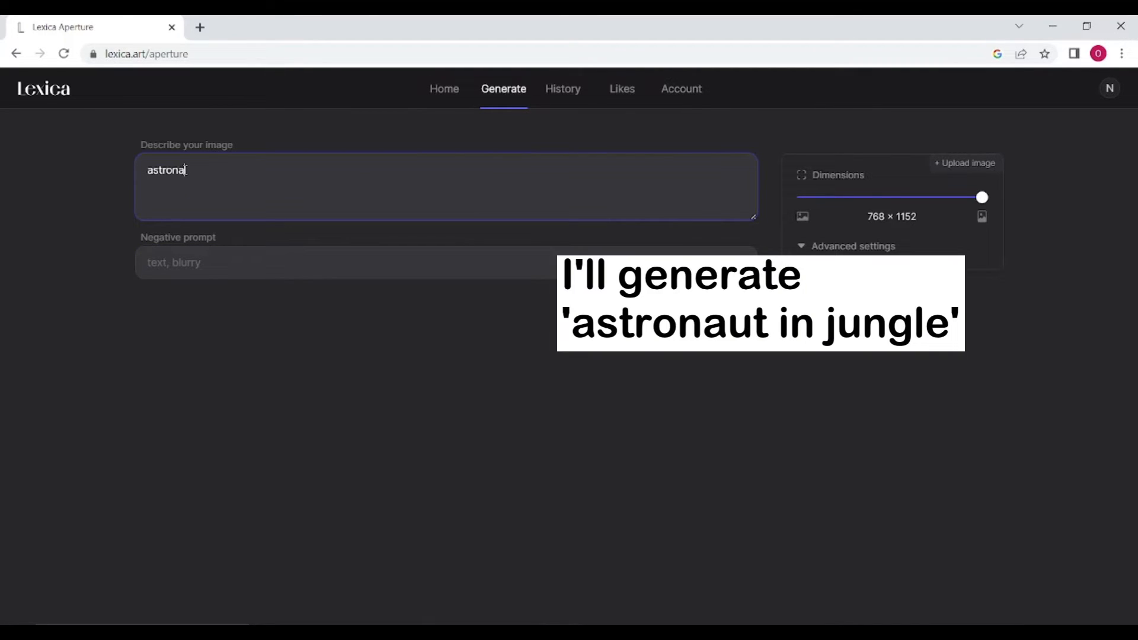
pyautogui.write('ut in jungkle')
pyautogui.click(225, 262)
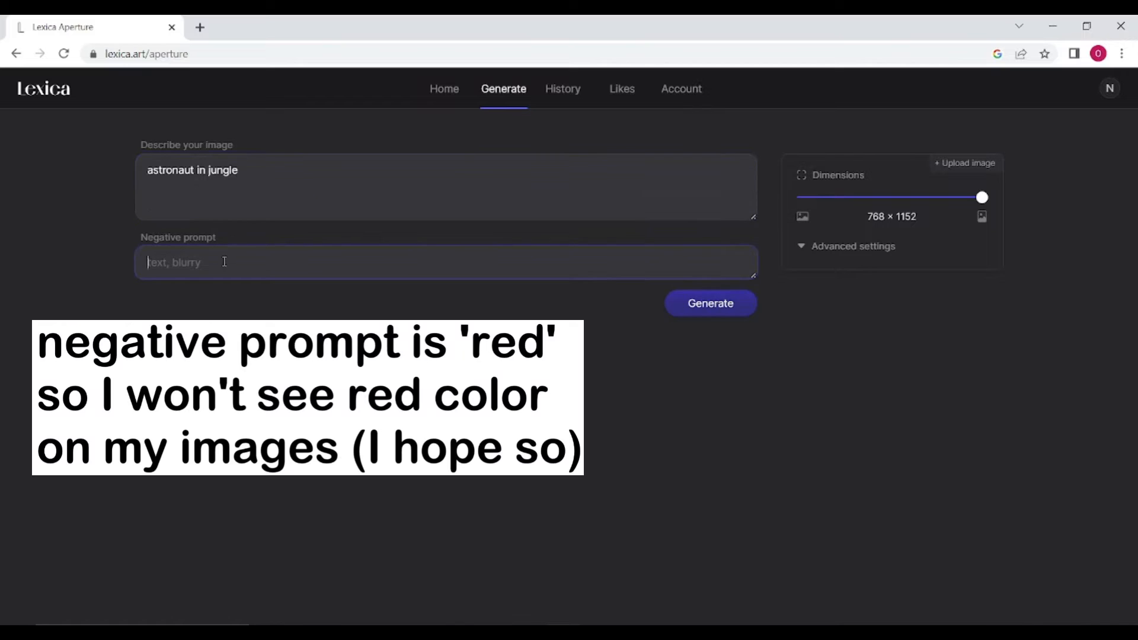
pyautogui.write('red')
pyautogui.click(716, 314)
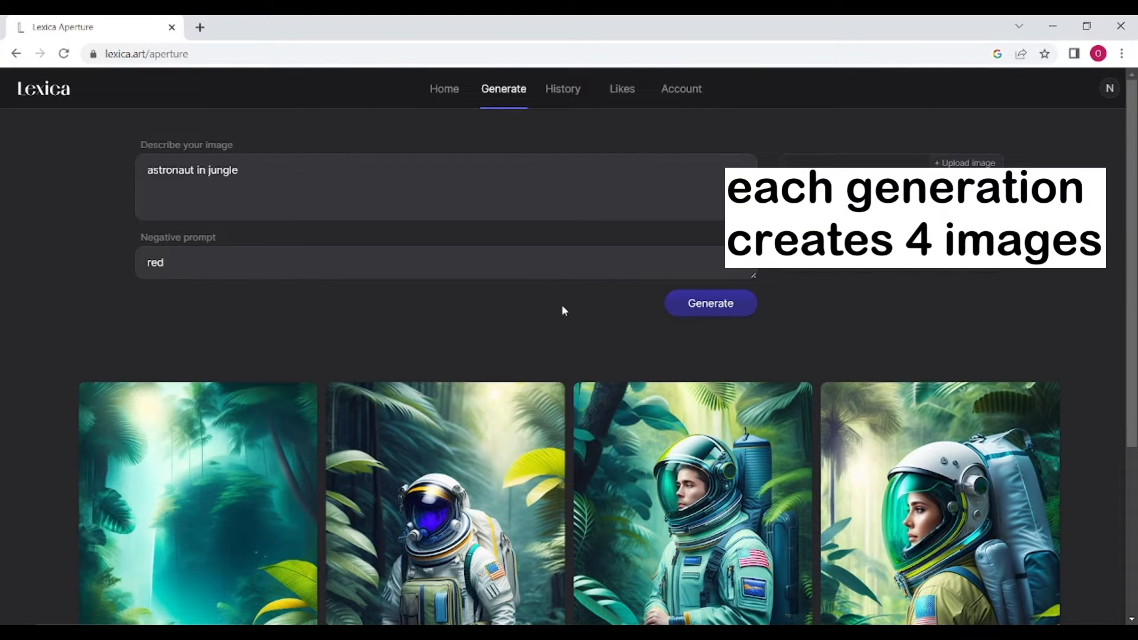
# View the first generated image, the distant astronaut on a jungle path, enlarged and examine its additional options.
pyautogui.scroll(-4, 545, 269)
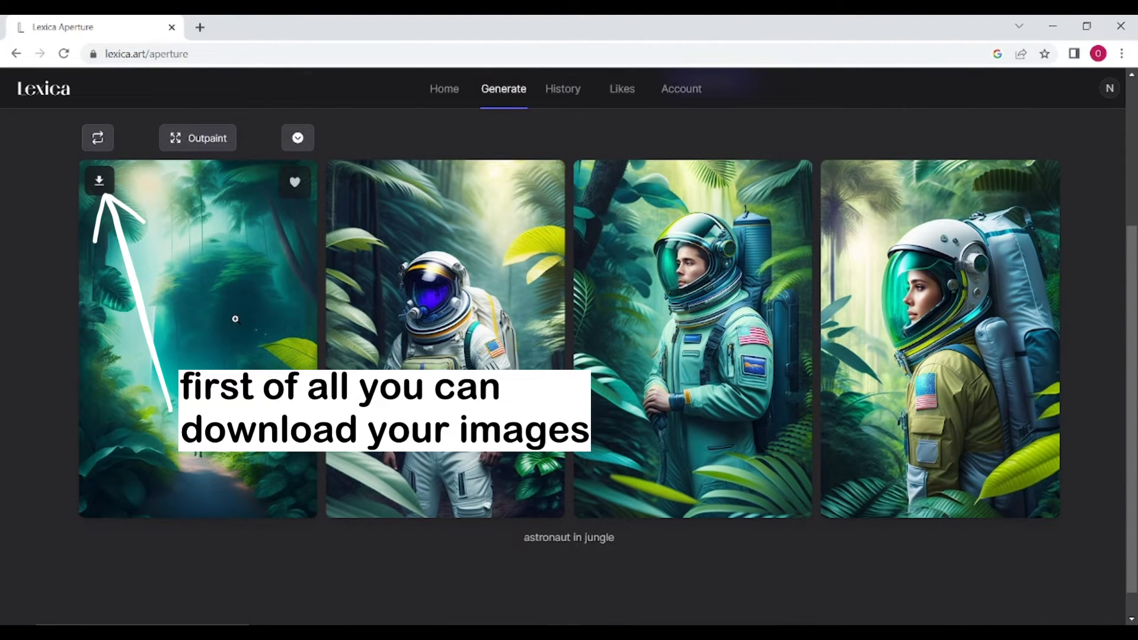
pyautogui.click(234, 366)
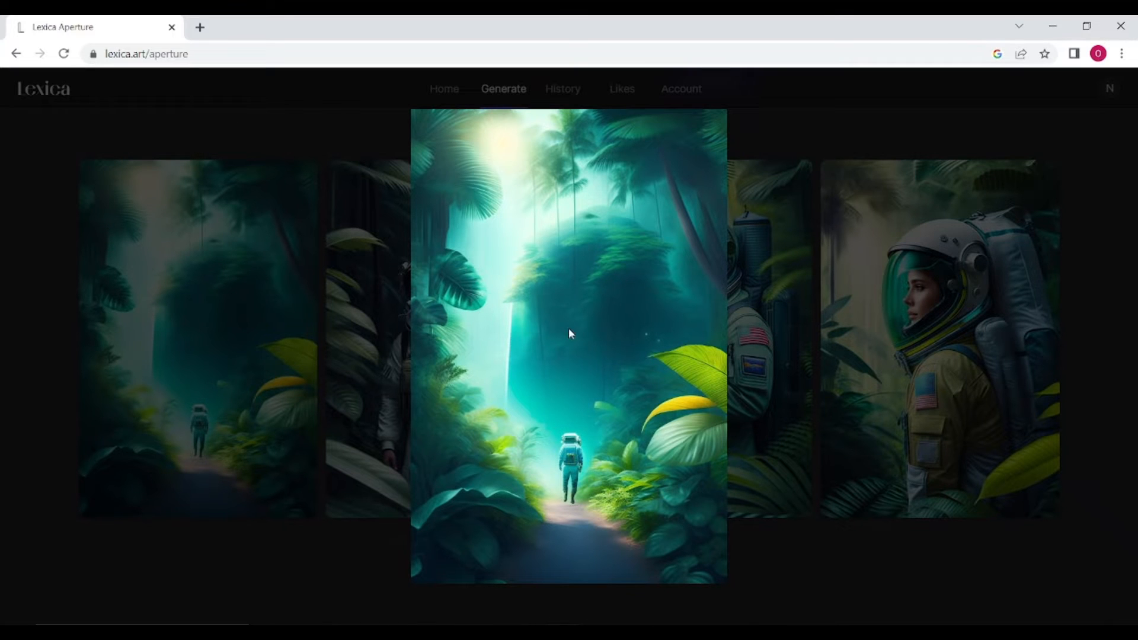
pyautogui.click(844, 359)
pyautogui.scroll(1, 121, 237)
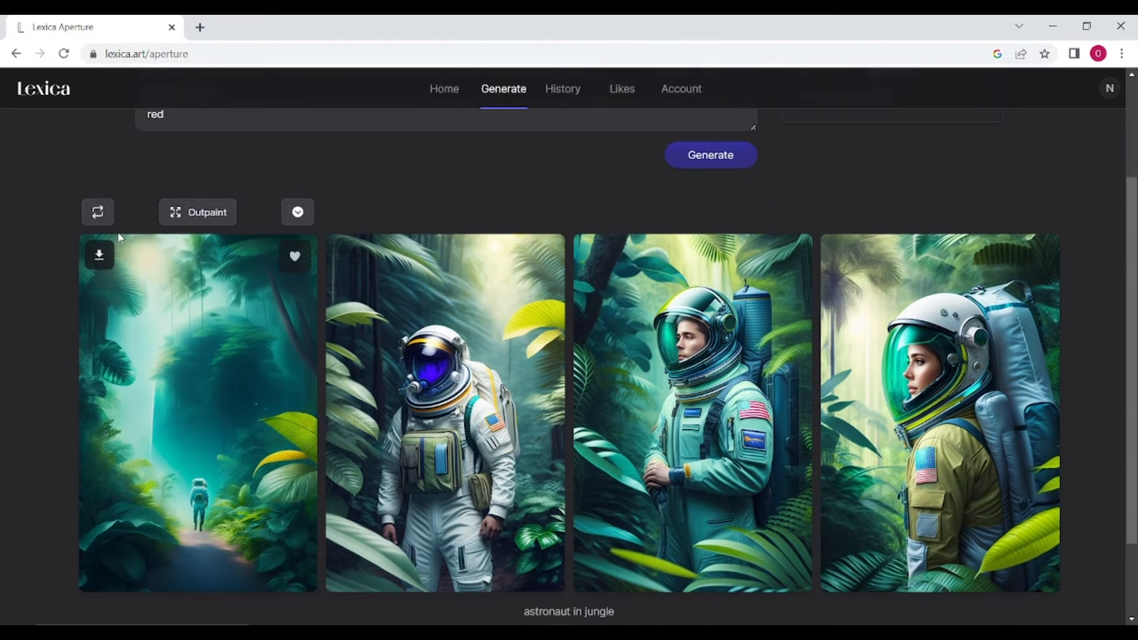
pyautogui.click(310, 212)
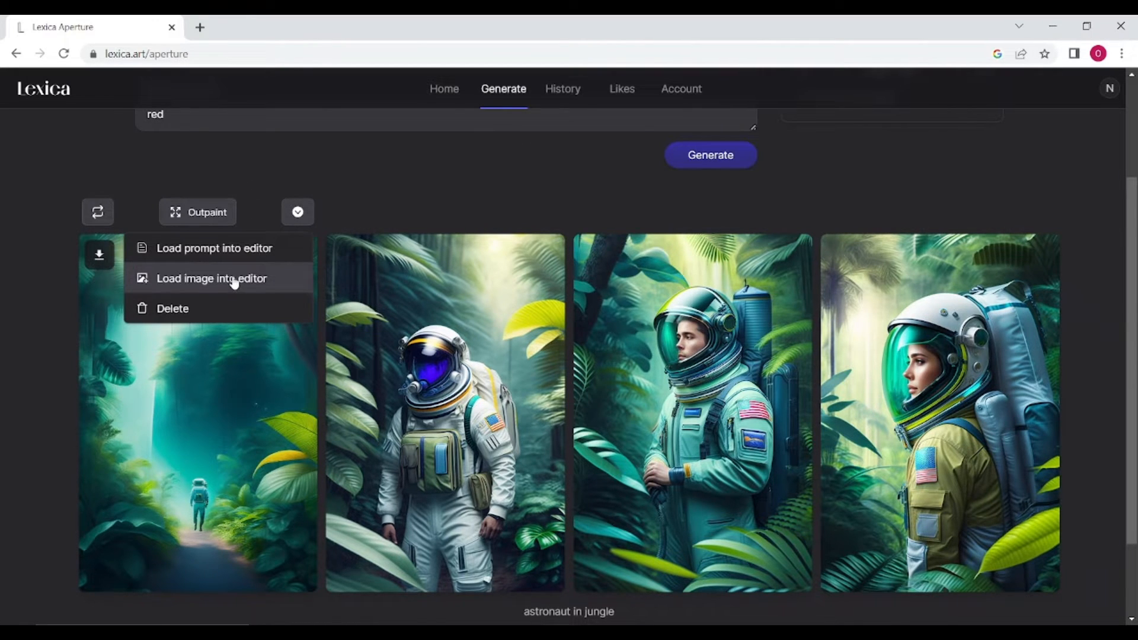
# Generate variations of the second image, the white-suited astronaut with the violet visor.
pyautogui.moveTo(370, 203)
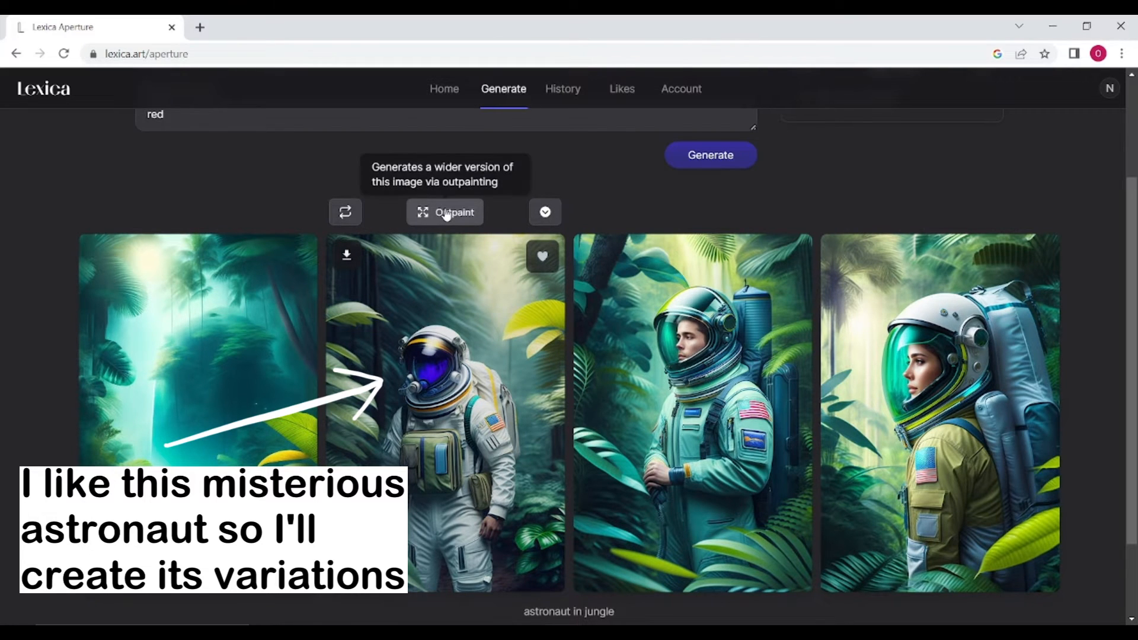
pyautogui.click(346, 212)
pyautogui.scroll(-1, 577, 198)
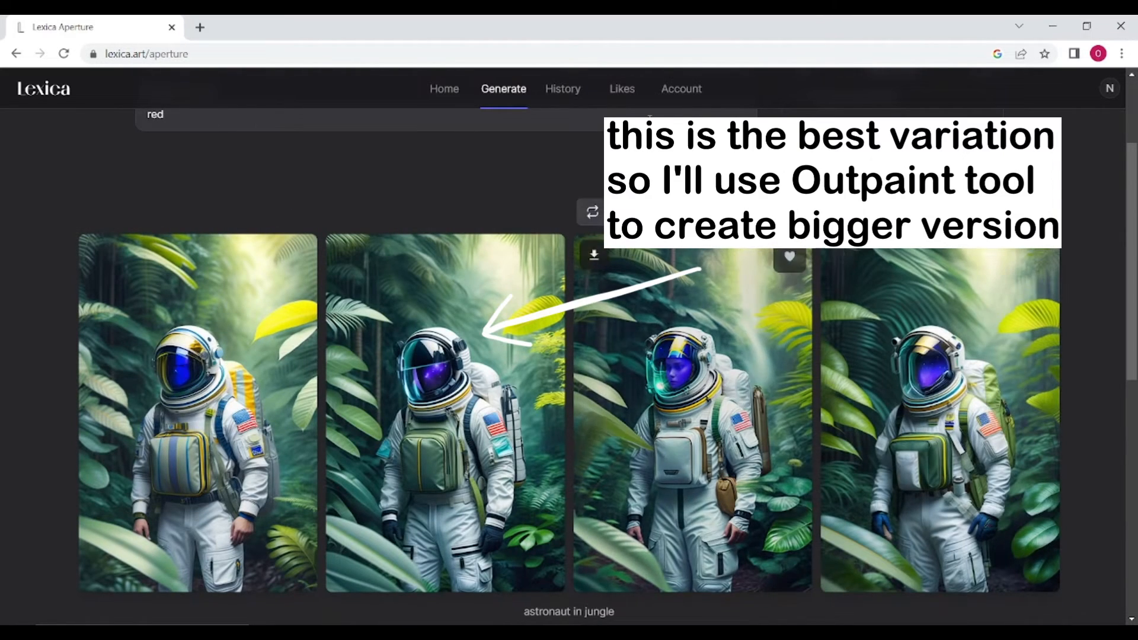
# Outpaint the second variation to generate wider versions of the astronaut, and look over the results.
pyautogui.scroll(1, 445, 285)
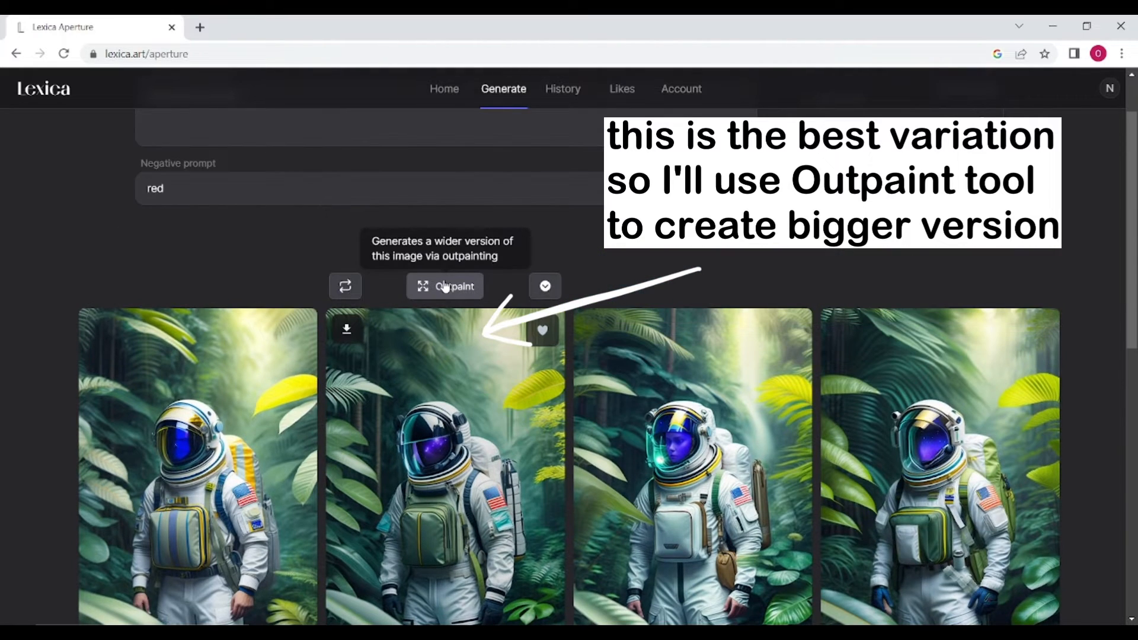
pyautogui.click(446, 286)
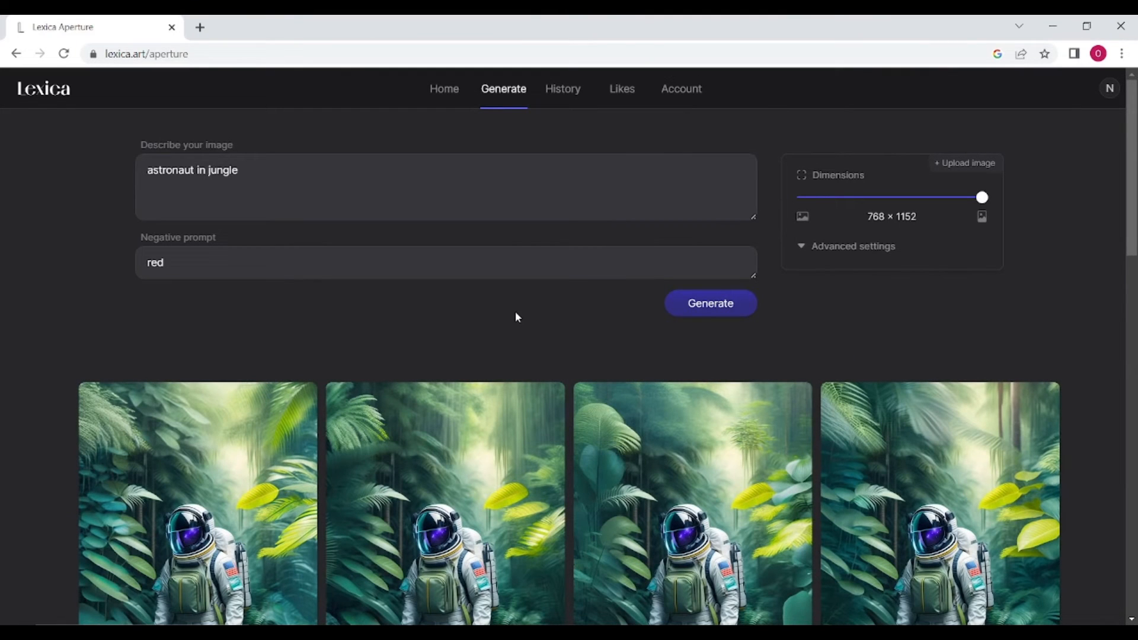
pyautogui.scroll(-3, 516, 317)
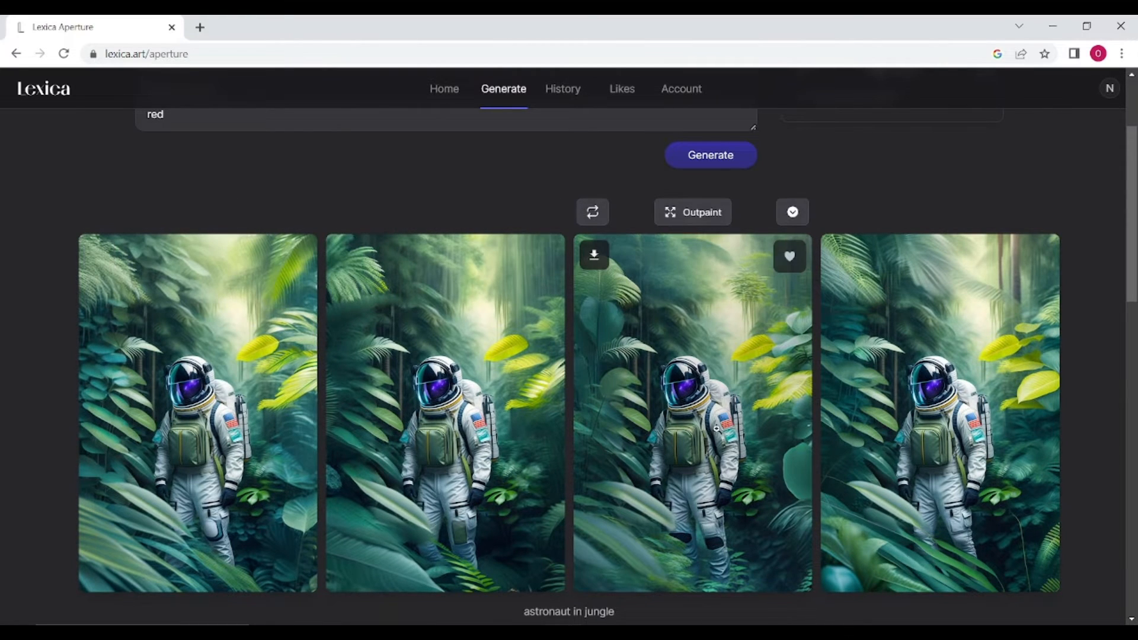
pyautogui.scroll(-1, 729, 445)
pyautogui.scroll(-1, 728, 445)
pyautogui.scroll(5, 660, 450)
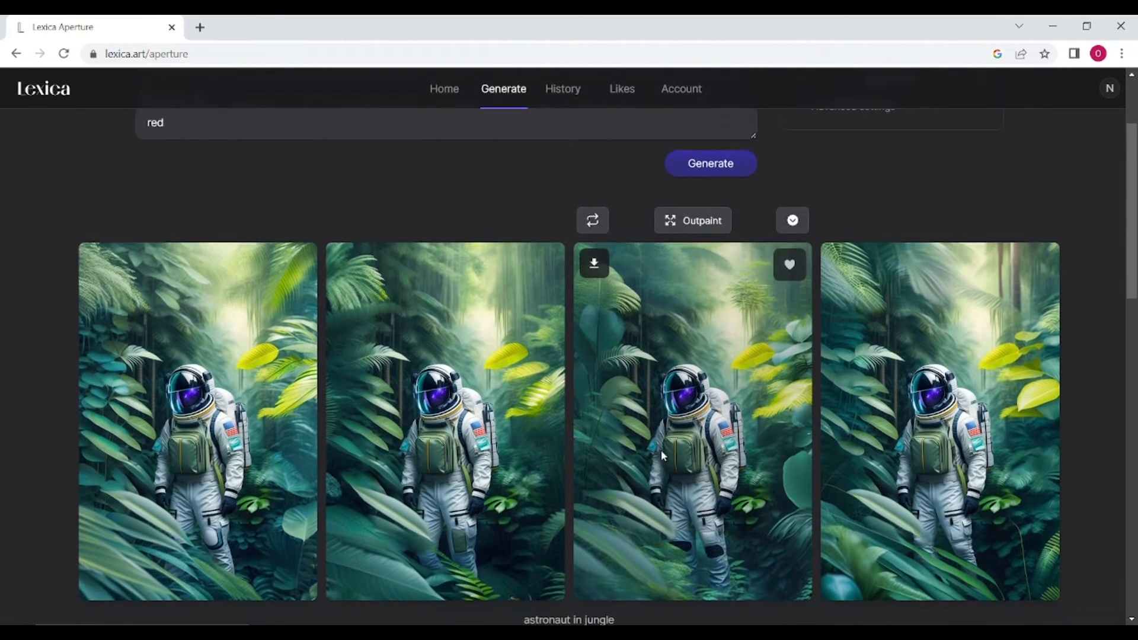
# Generate images with the description "retro futuristic train and sunset" and the negative prompt "man".
pyautogui.moveTo(262, 162); pyautogui.dragTo(2, 173)
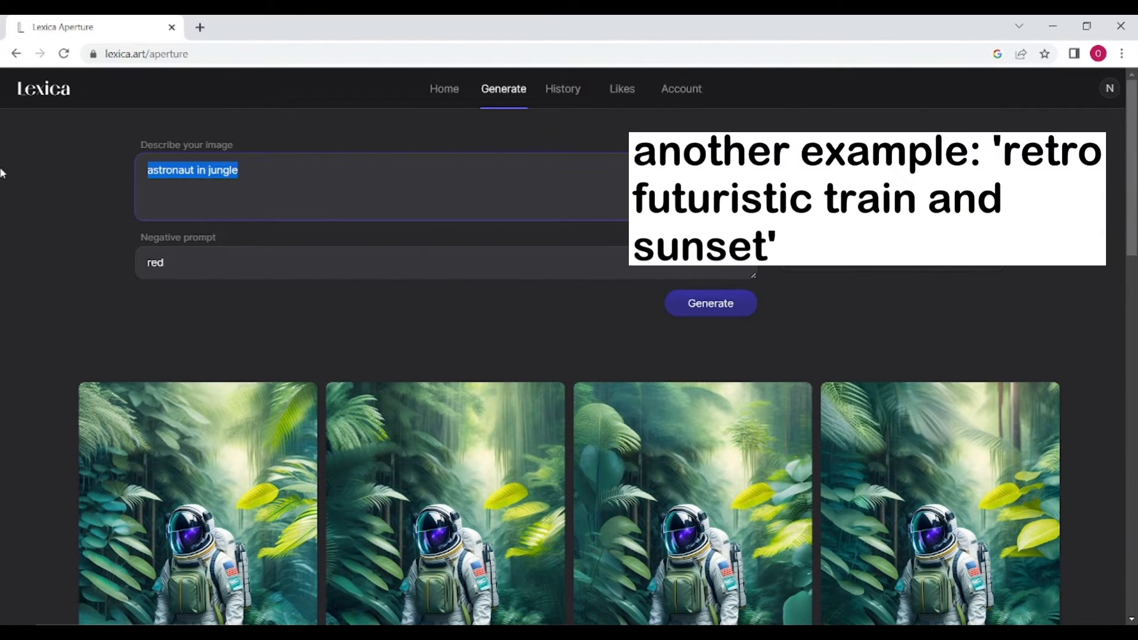
pyautogui.write('retro futuristic train')
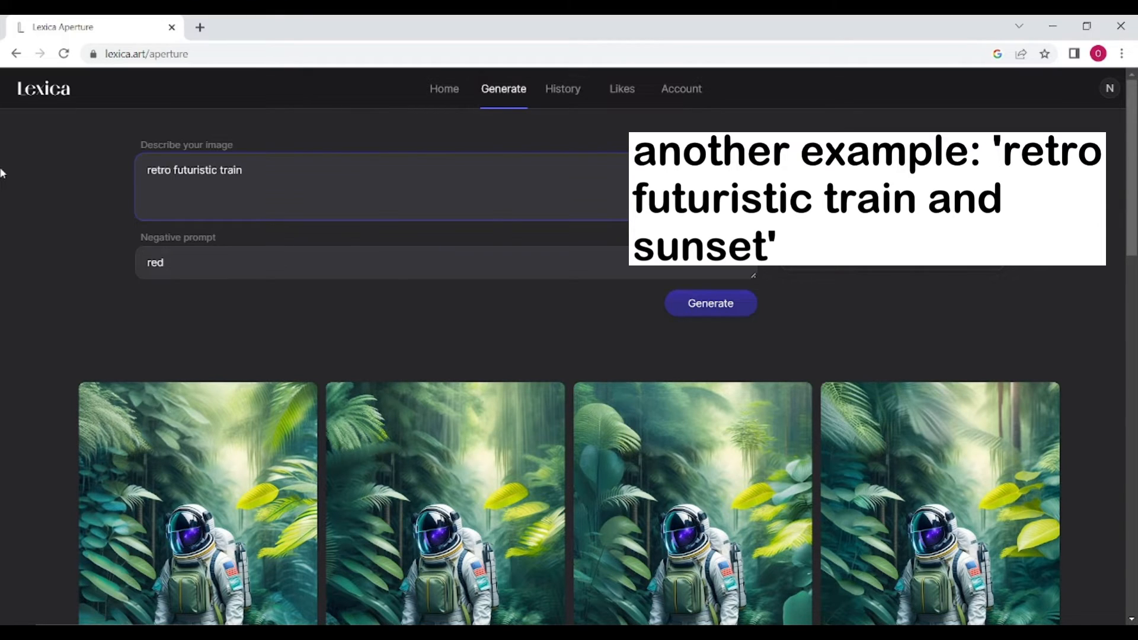
pyautogui.write(' and sunset')
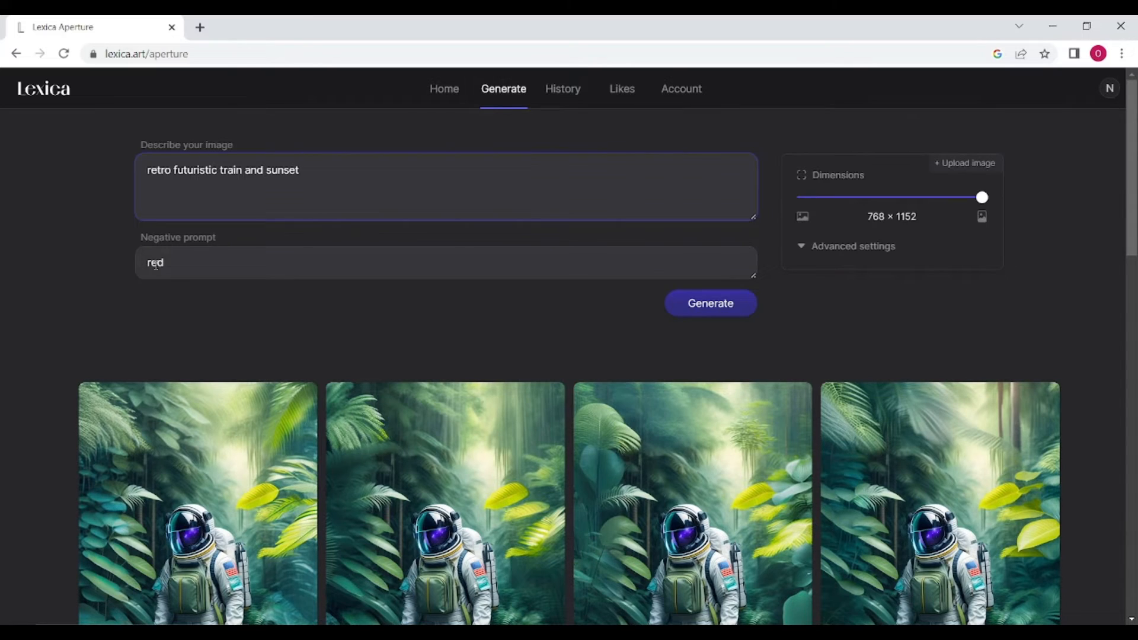
pyautogui.click(176, 265)
pyautogui.press('BackSpace')
pyautogui.press('BackSpace')
pyautogui.press('BackSpace')
pyautogui.write('man')
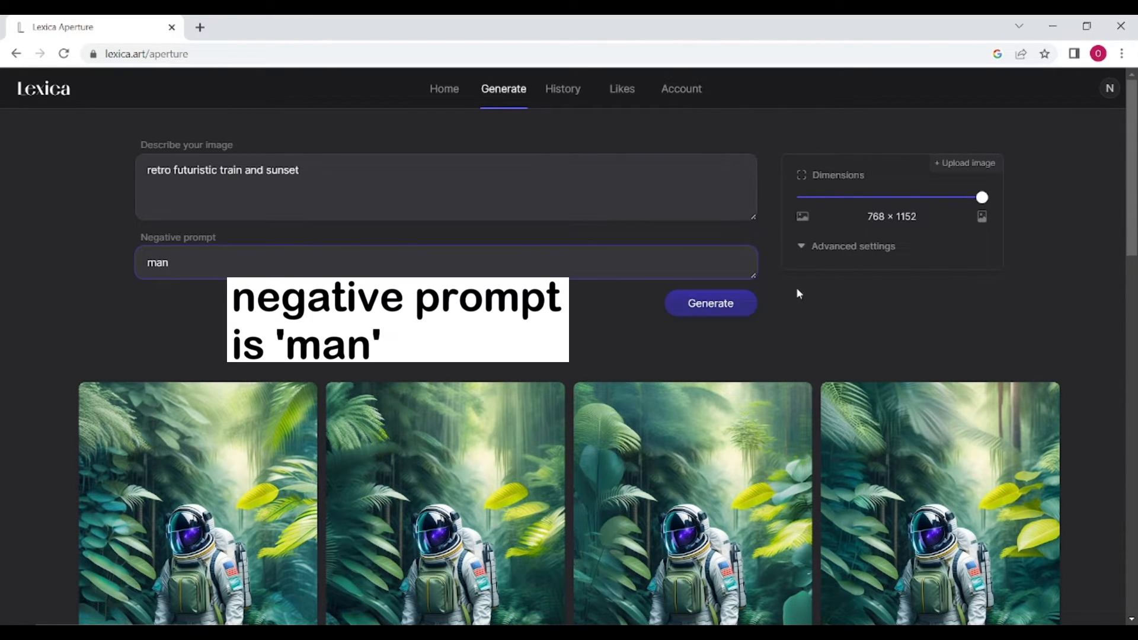
pyautogui.click(719, 302)
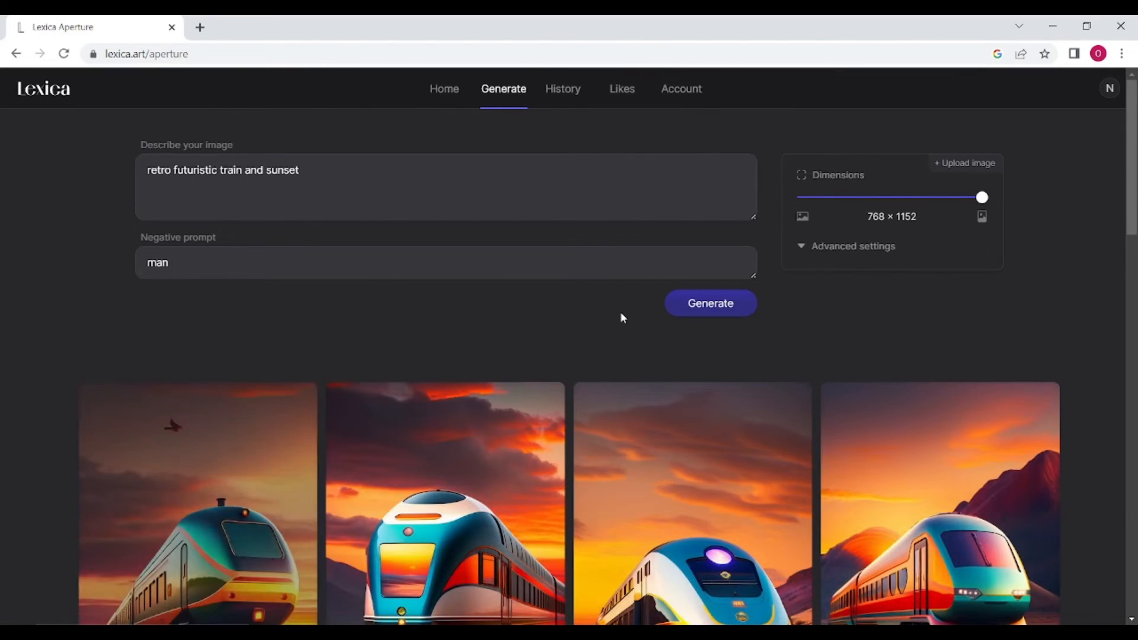
pyautogui.scroll(-4, 512, 297)
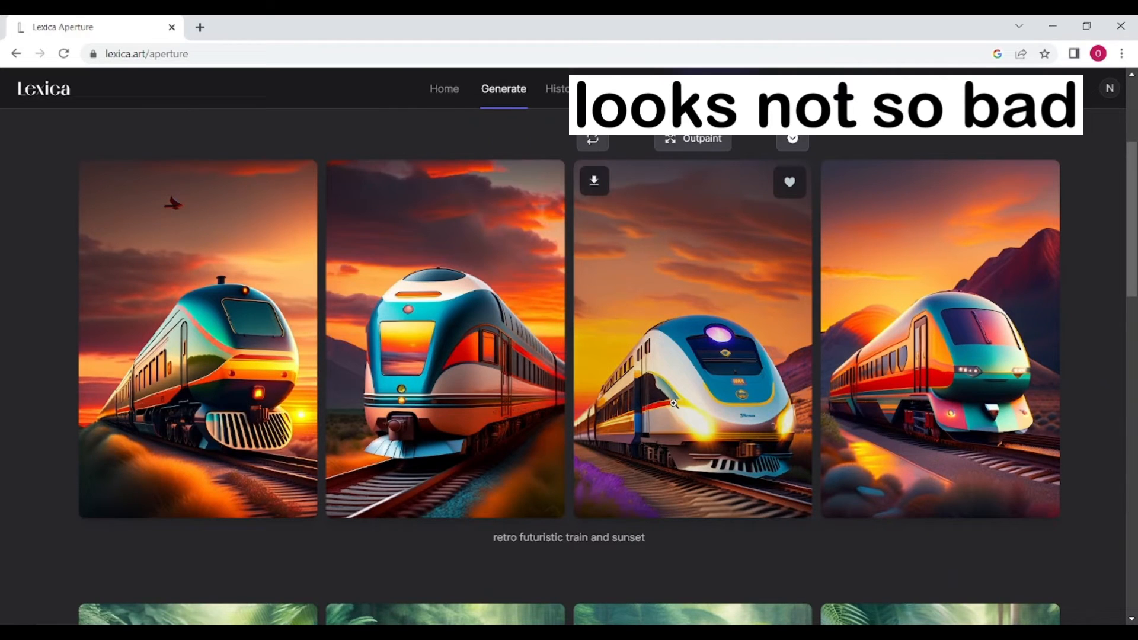
# Add "in jungle" after "train" in the image description and generate a new set of images.
pyautogui.scroll(1, 515, 404)
pyautogui.scroll(2, 515, 404)
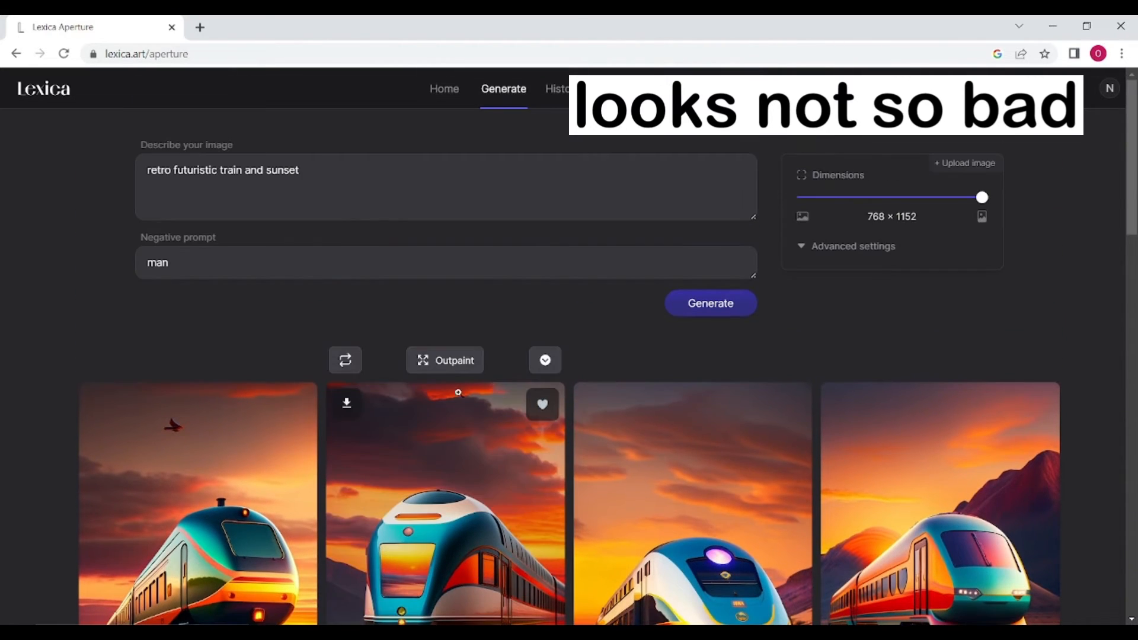
pyautogui.click(246, 171)
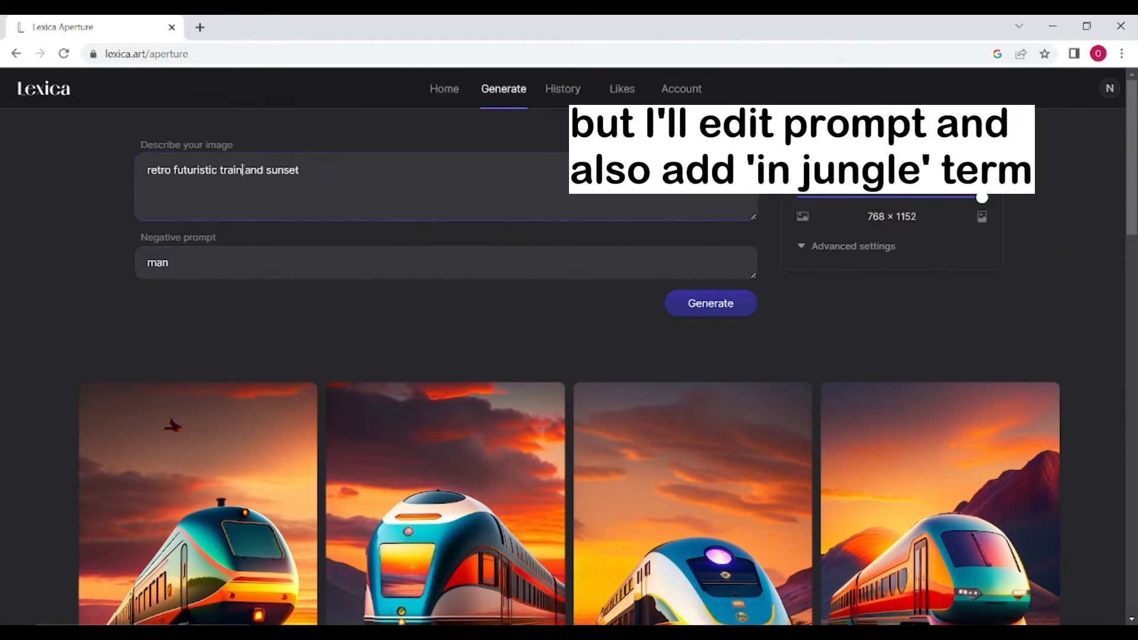
pyautogui.write('in jungle')
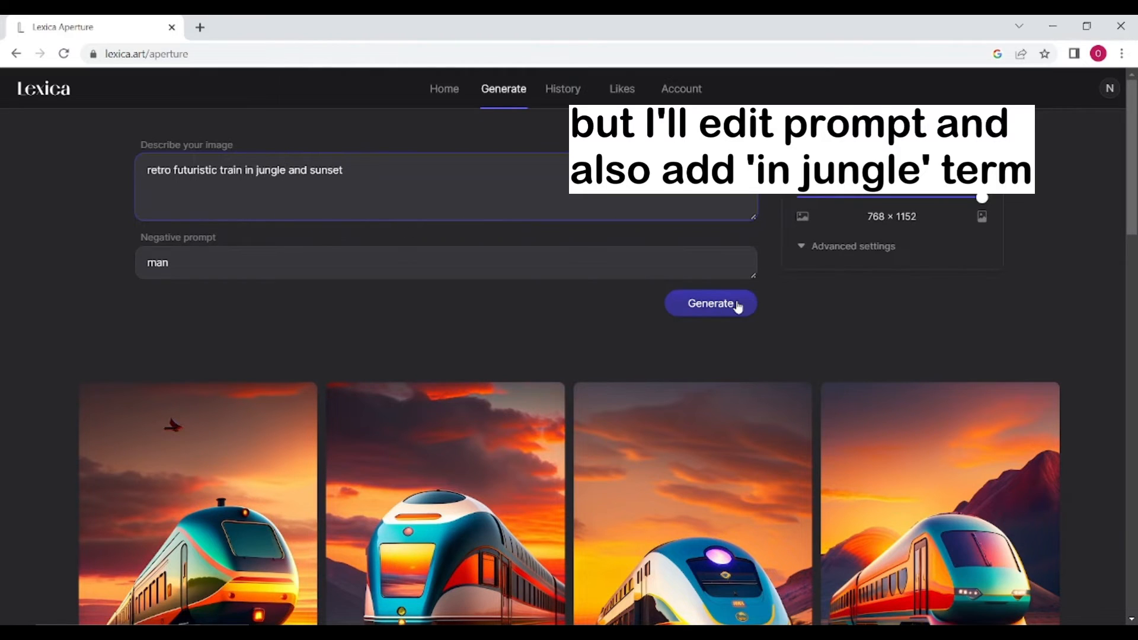
pyautogui.click(737, 305)
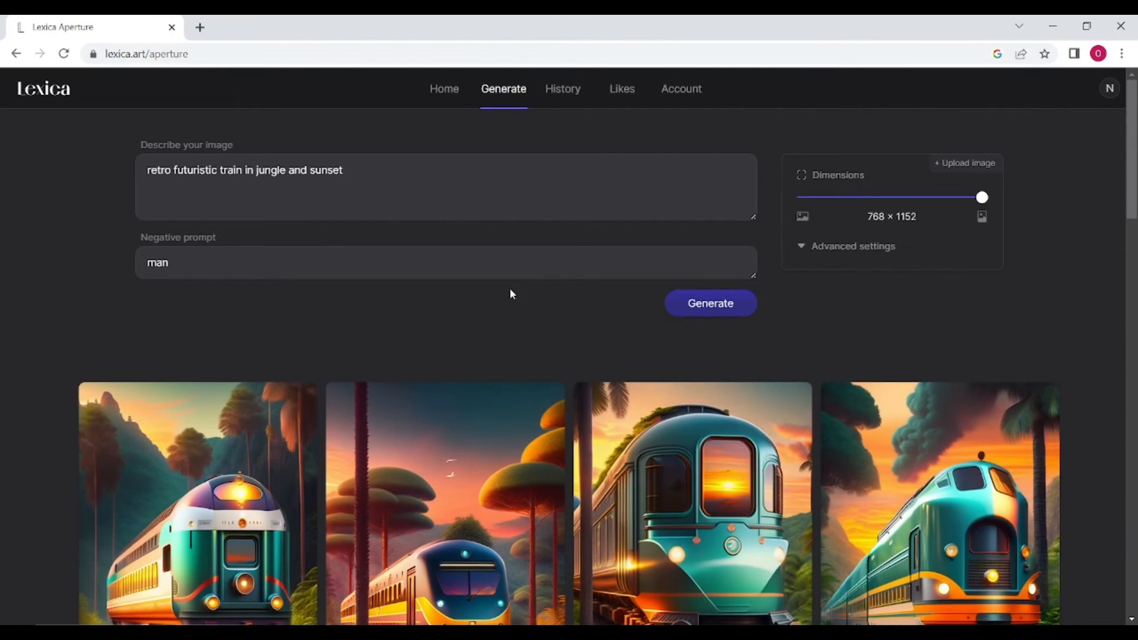
pyautogui.scroll(-4, 519, 286)
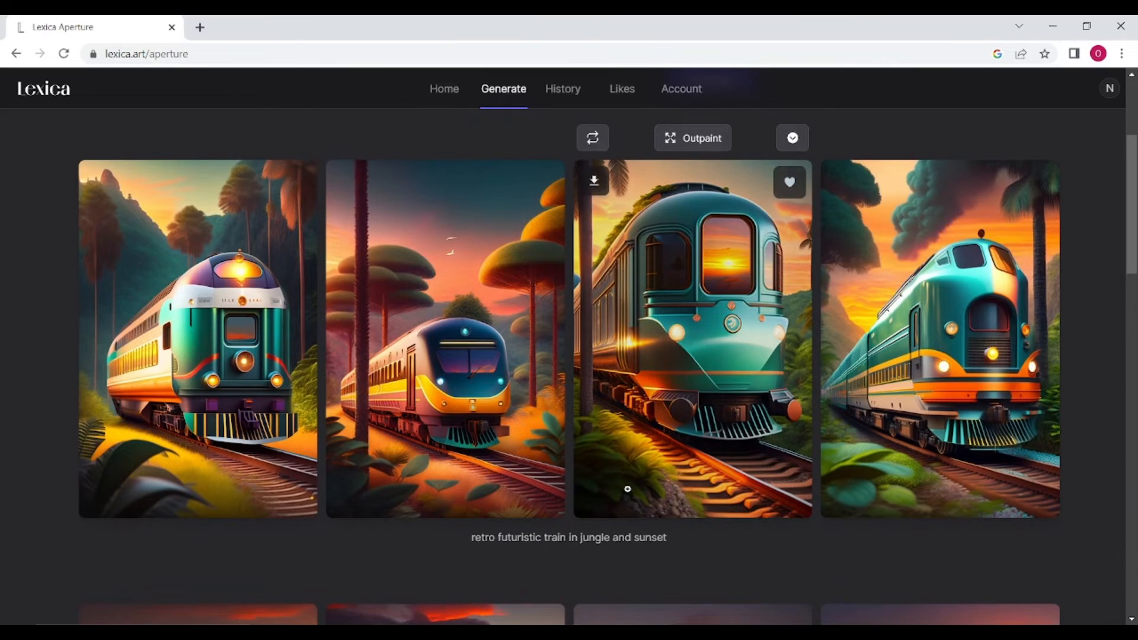
# Generate variations of the first jungle train image and look over the results.
pyautogui.scroll(1, 89, 225)
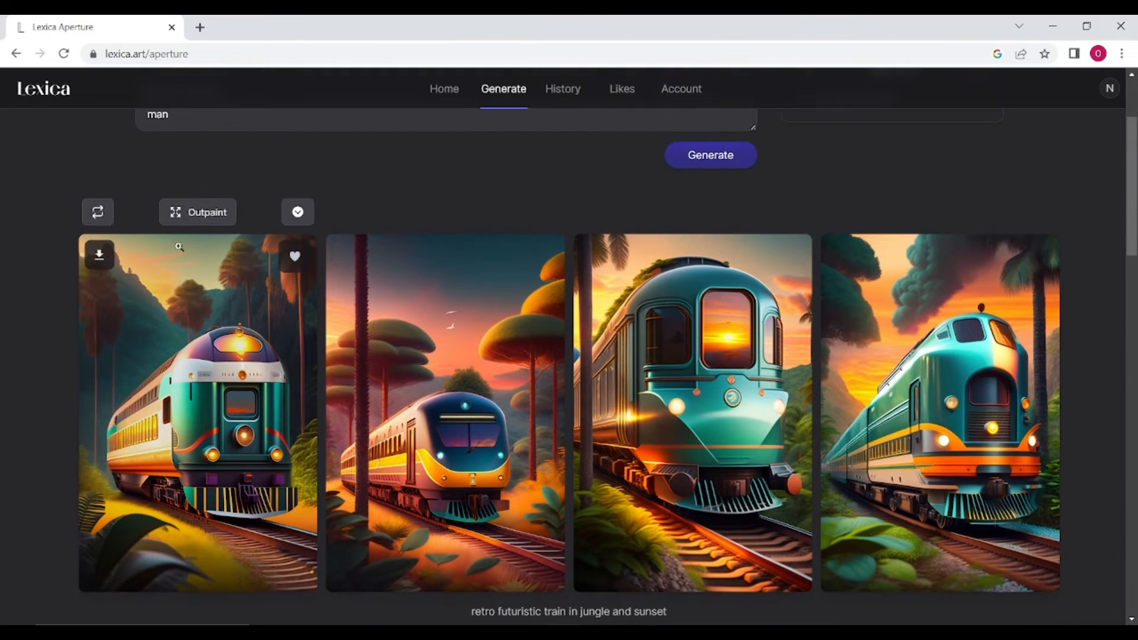
pyautogui.click(94, 211)
pyautogui.scroll(3, 673, 300)
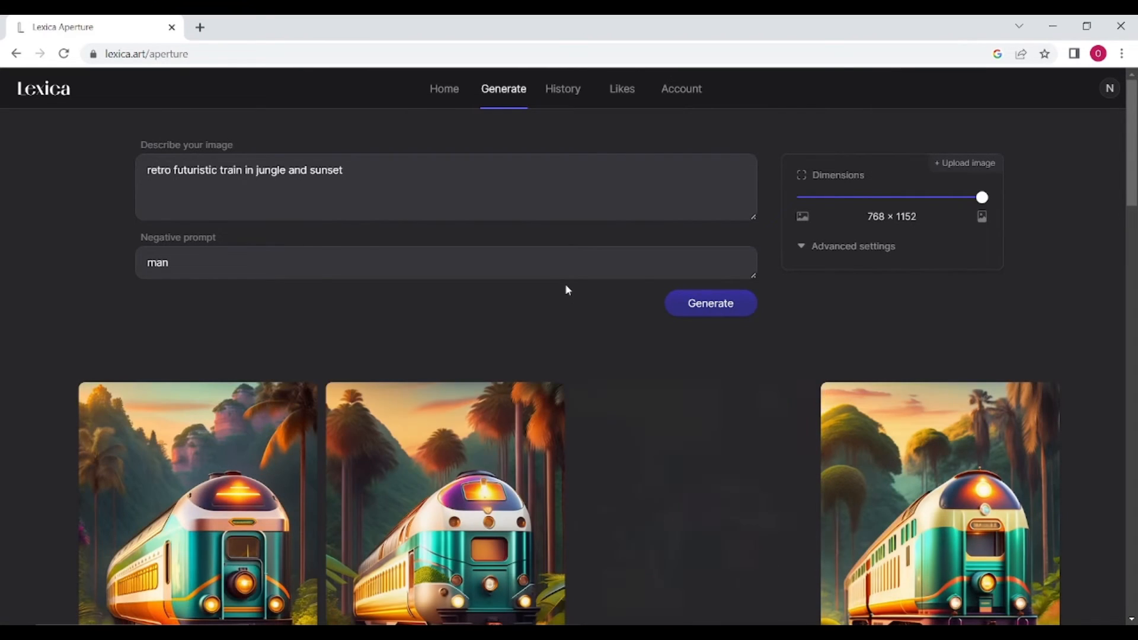
pyautogui.scroll(-1, 565, 283)
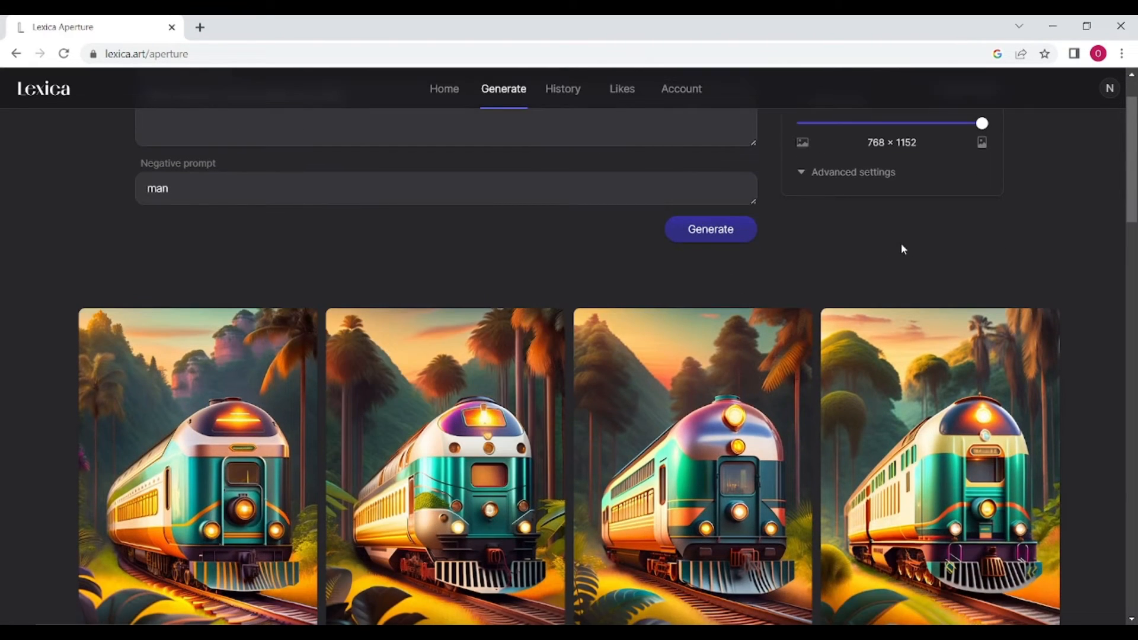
pyautogui.moveTo(632, 418)
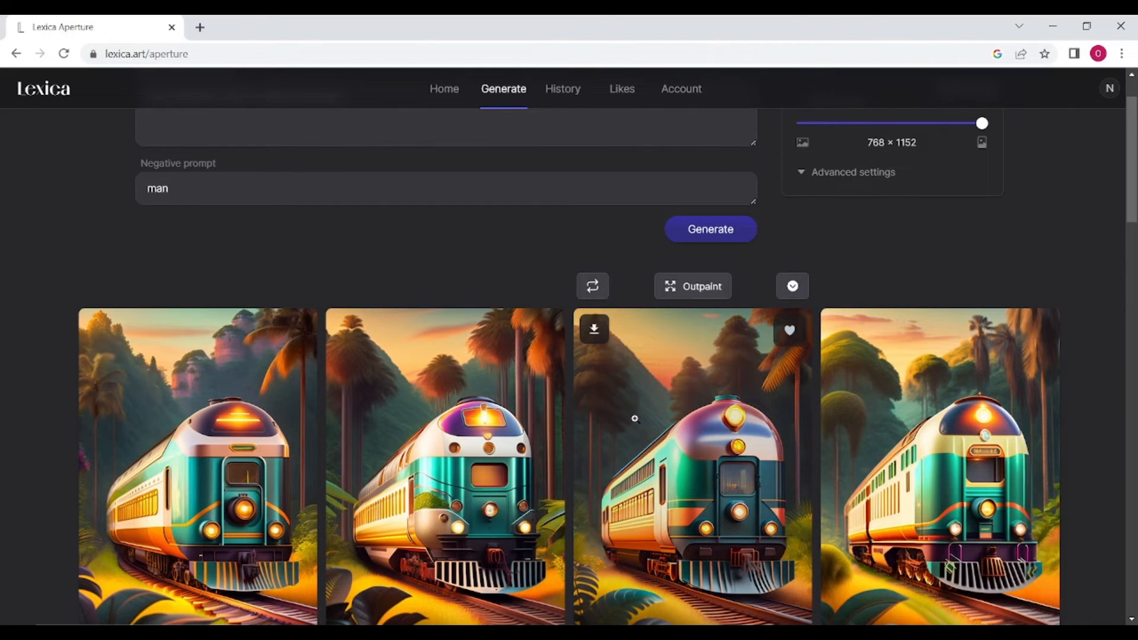
pyautogui.scroll(-1, 637, 415)
# Set the output image dimensions to the landscape size 1152 × 768.
pyautogui.scroll(2, 653, 390)
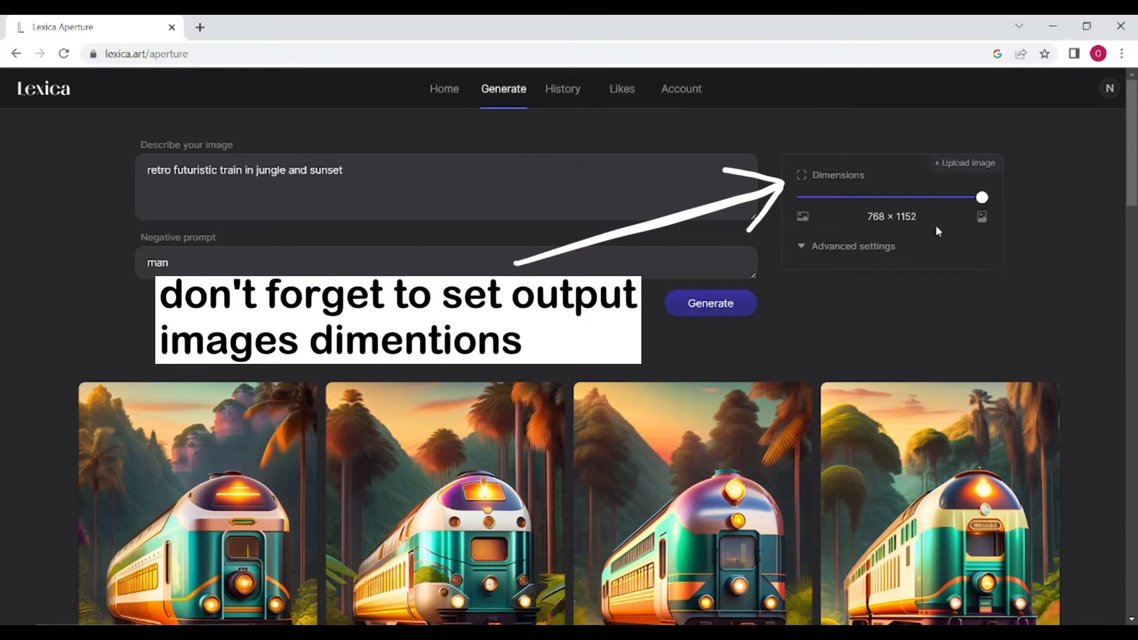
pyautogui.moveTo(929, 201)
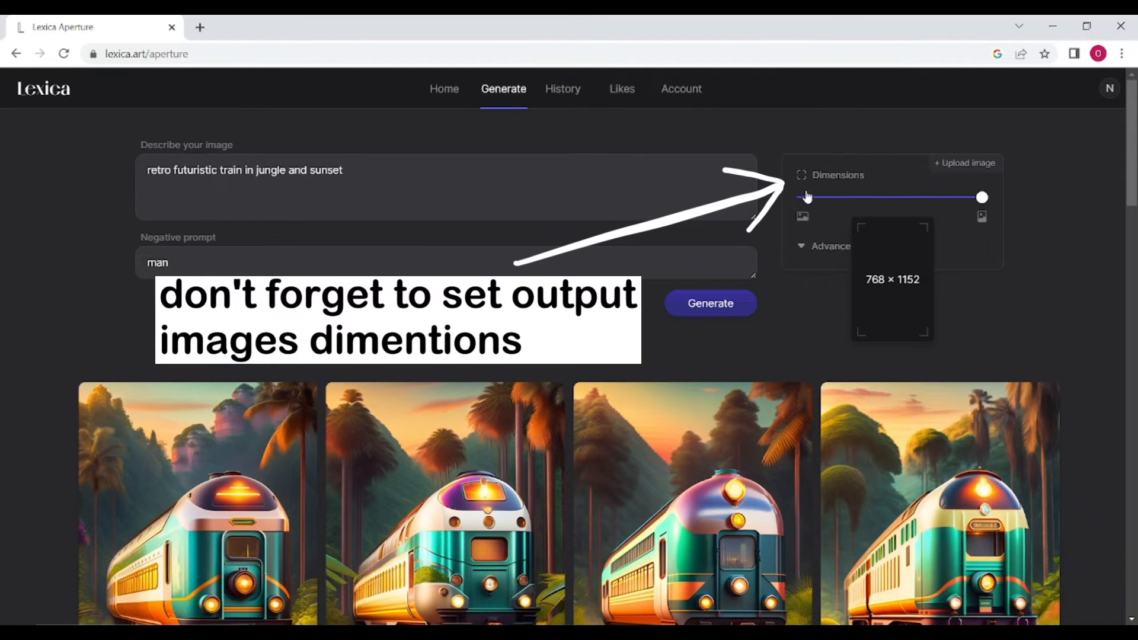
pyautogui.click(851, 200)
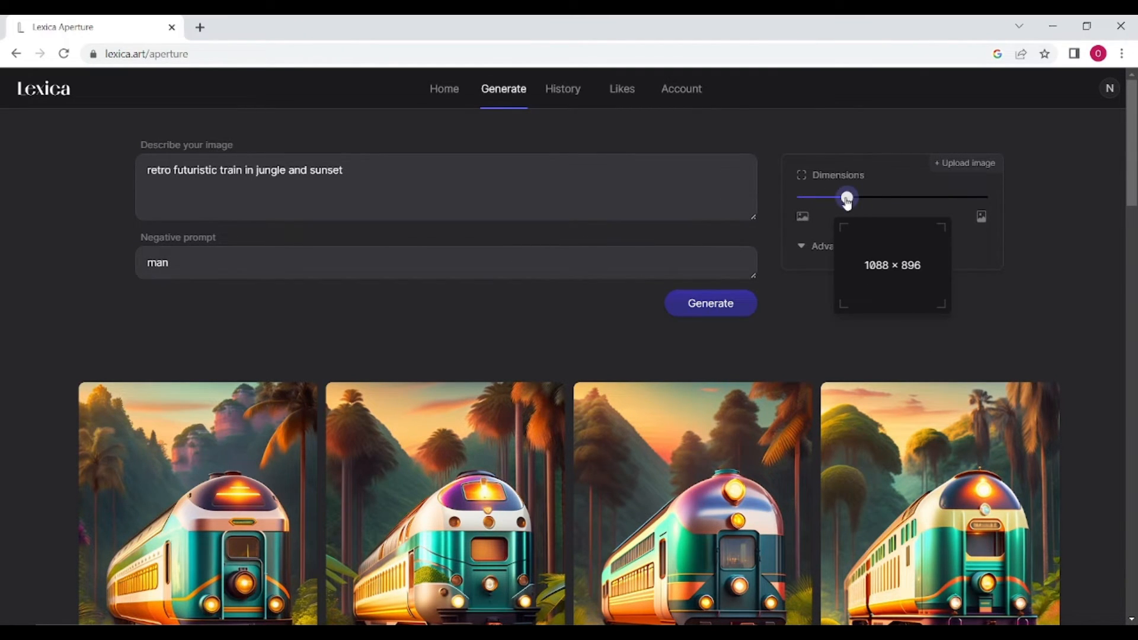
pyautogui.moveTo(847, 202); pyautogui.dragTo(784, 208)
pyautogui.scroll(-3, 556, 392)
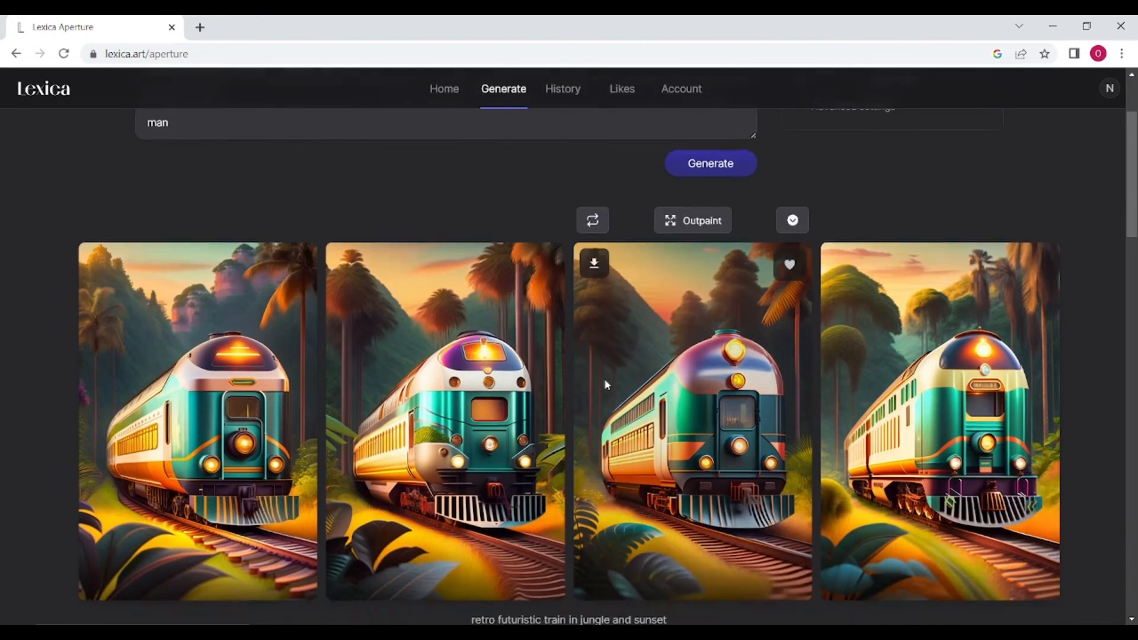
pyautogui.scroll(3, 652, 375)
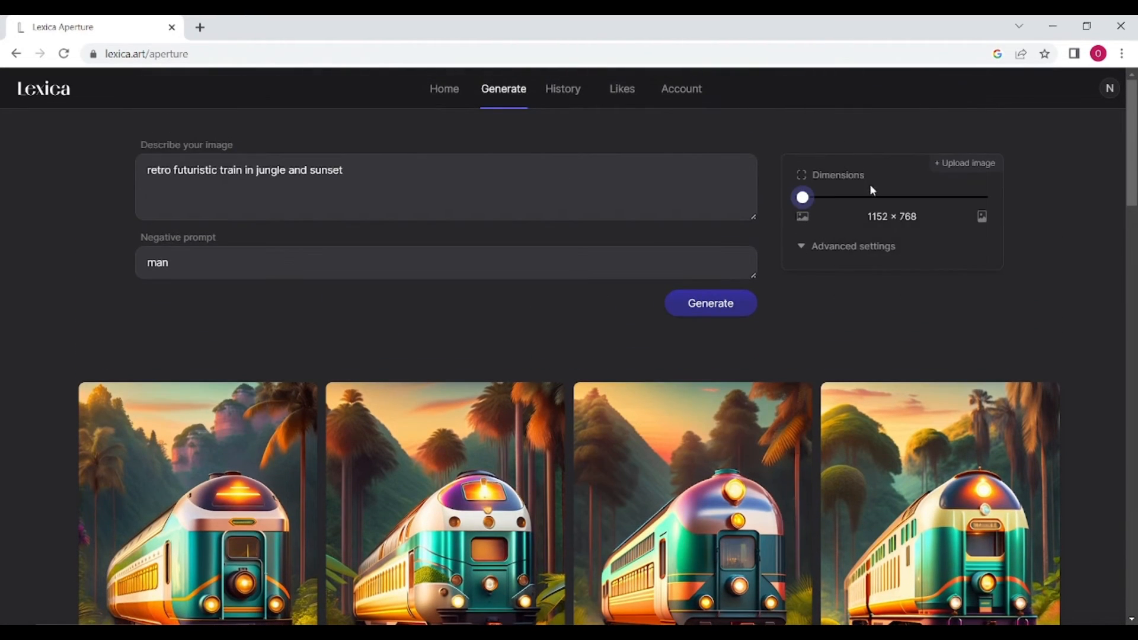
# Outpaint the third train variation and download the third of the outpainted images.
pyautogui.moveTo(677, 397)
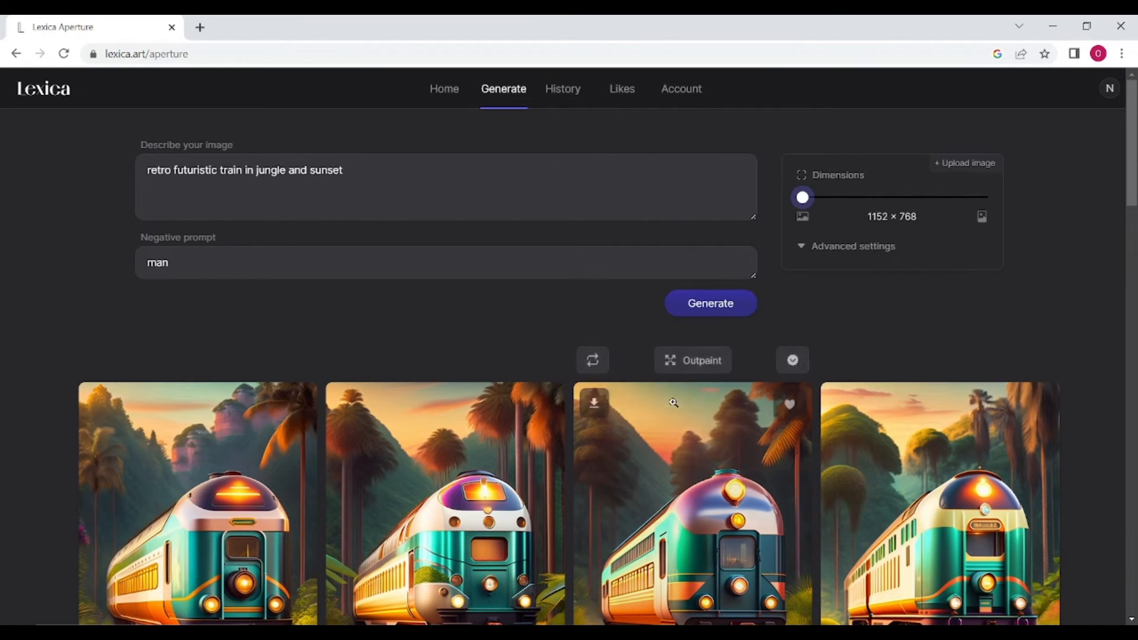
pyautogui.click(683, 362)
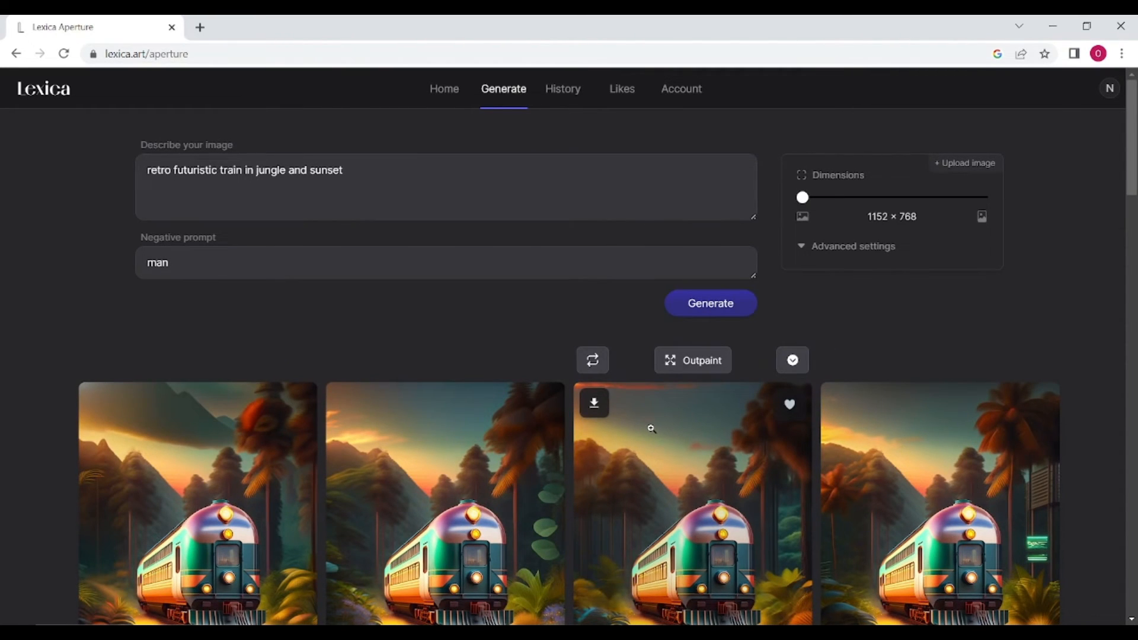
pyautogui.scroll(-3, 649, 428)
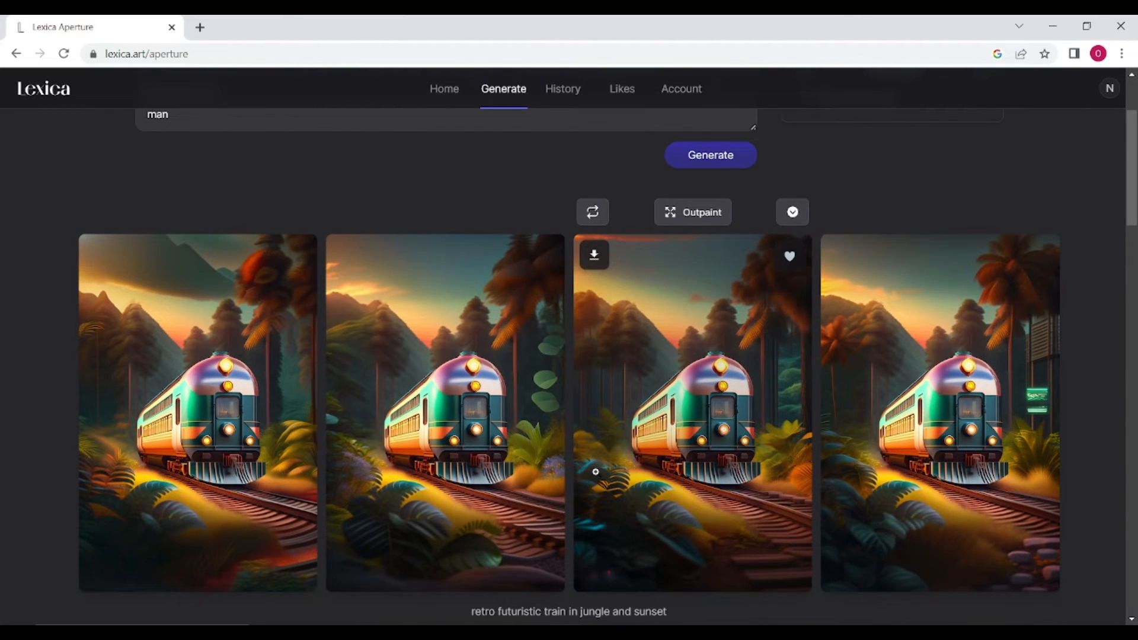
pyautogui.scroll(3, 595, 472)
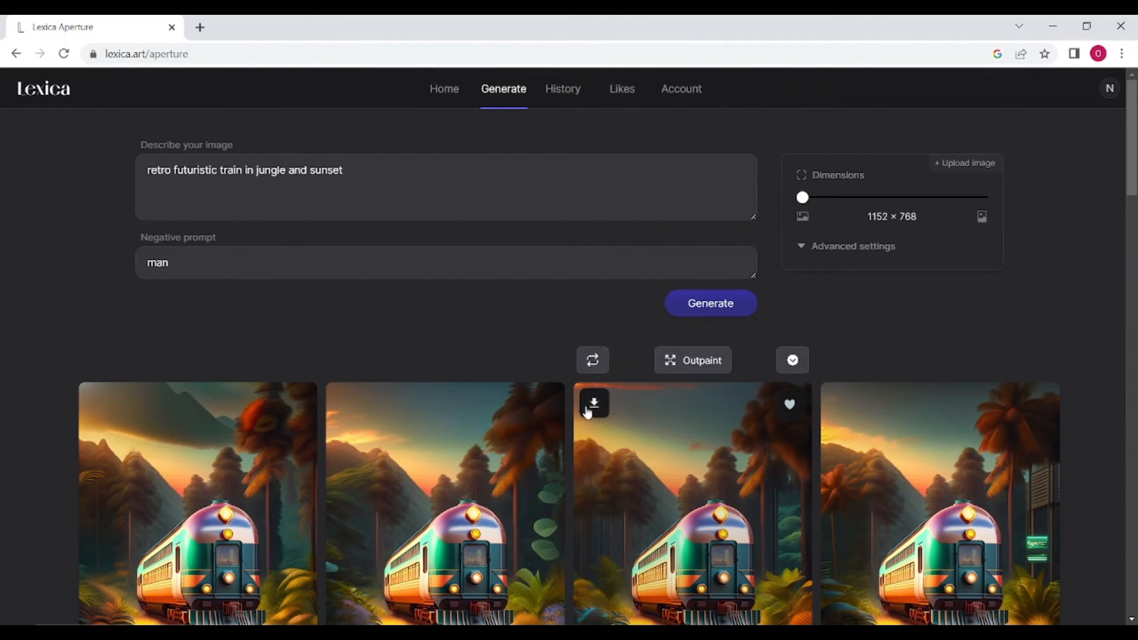
pyautogui.click(591, 409)
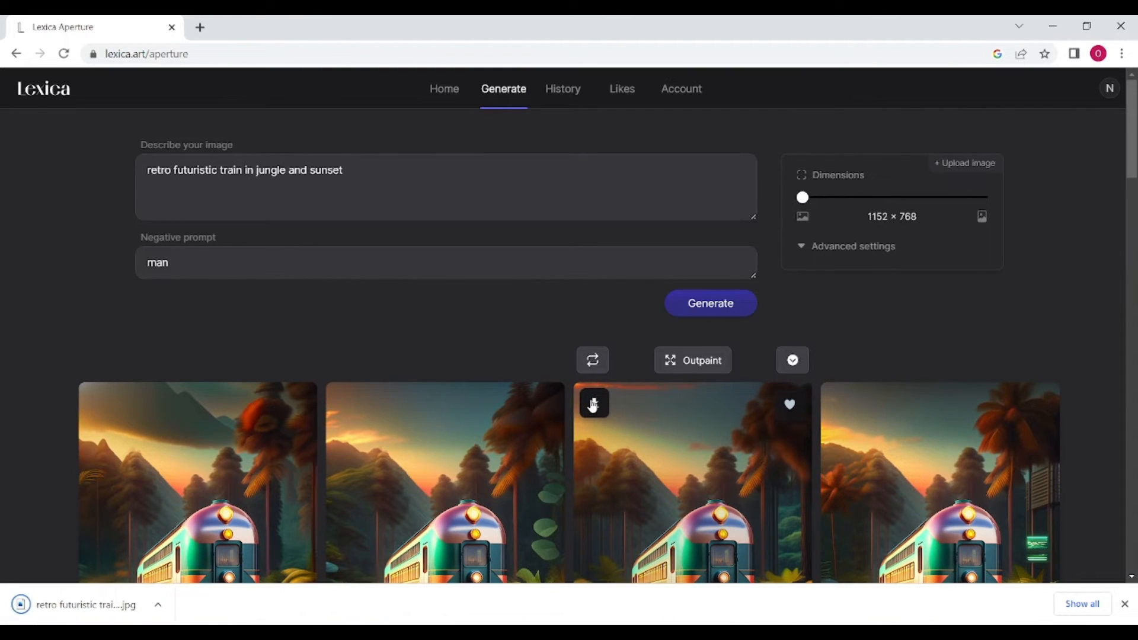
# Upload the train image as the image-to-image source and generate images from it with the description "neon lights".
pyautogui.click(964, 171)
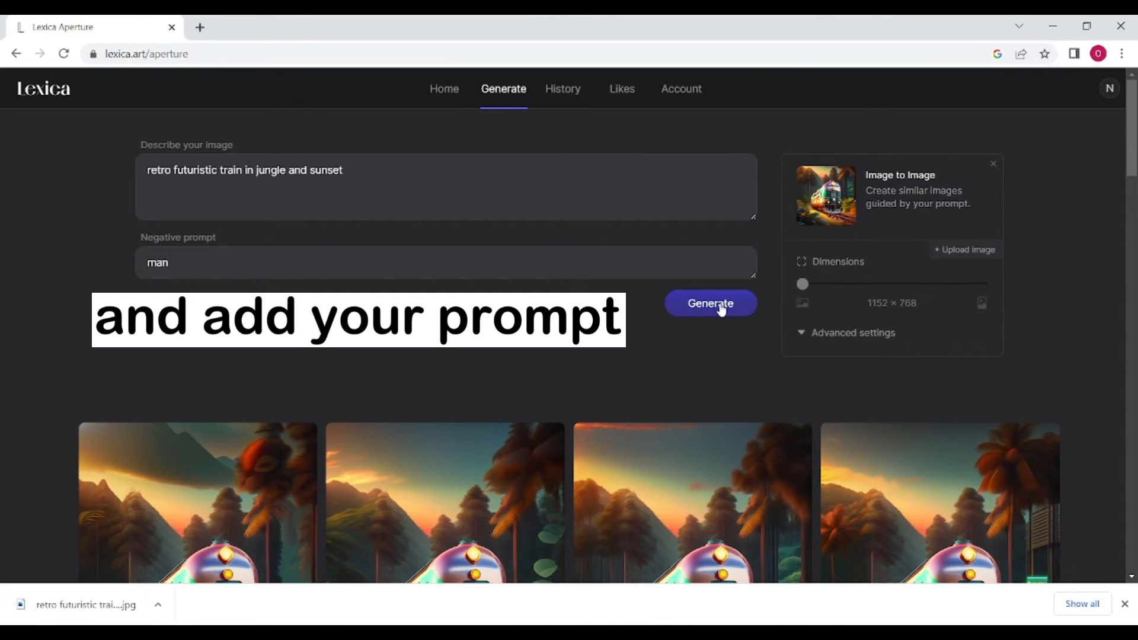
pyautogui.moveTo(371, 175); pyautogui.dragTo(2, 154)
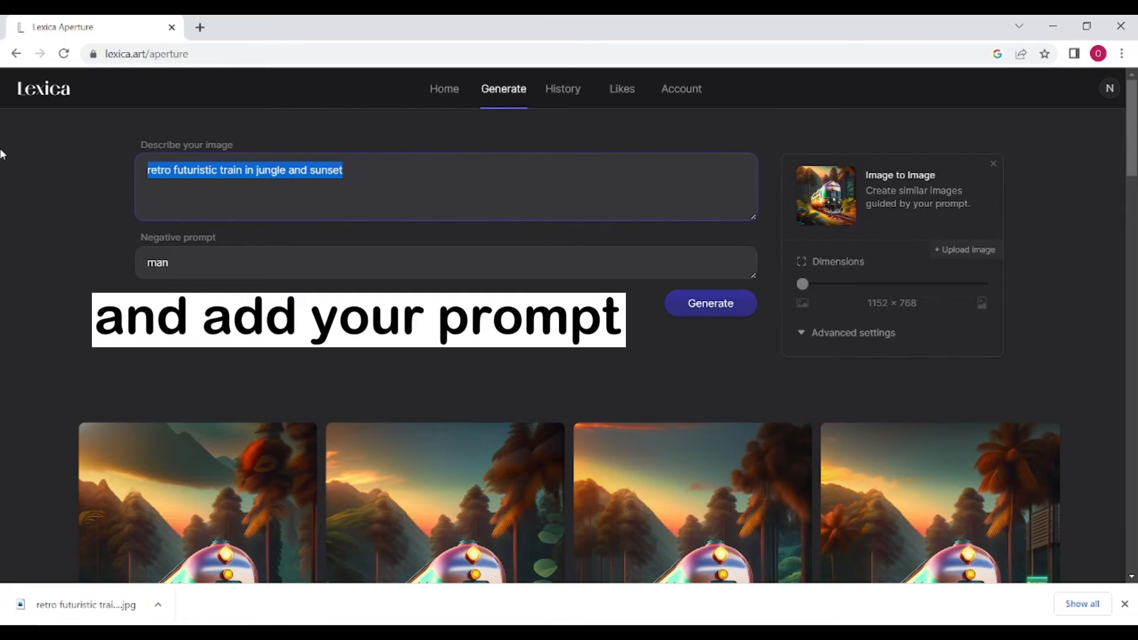
pyautogui.write('neon lights')
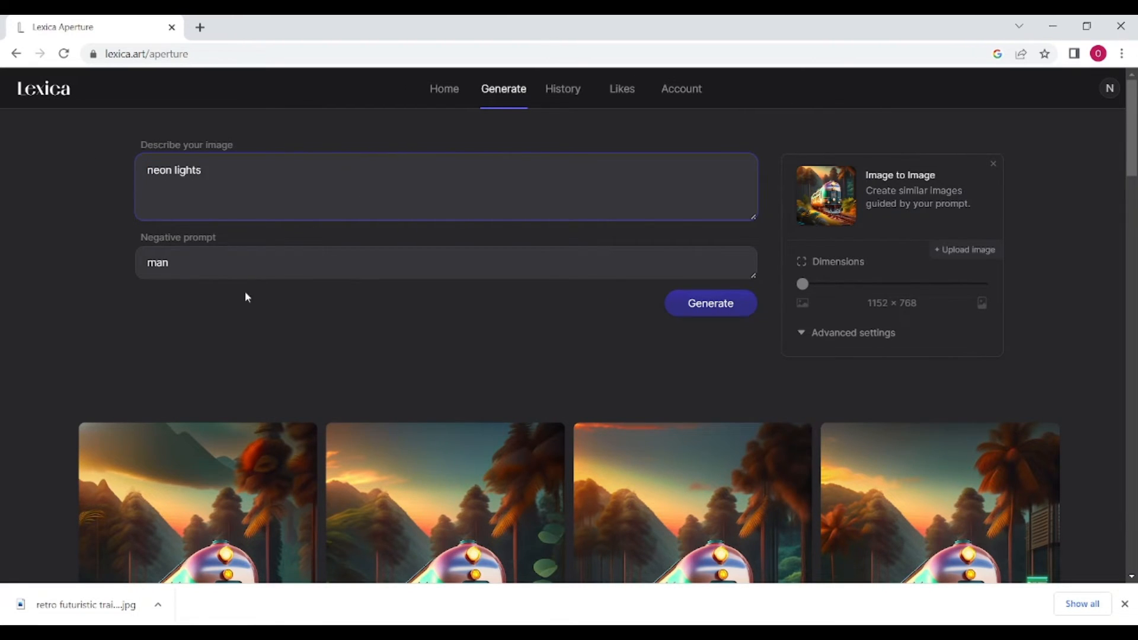
pyautogui.click(711, 303)
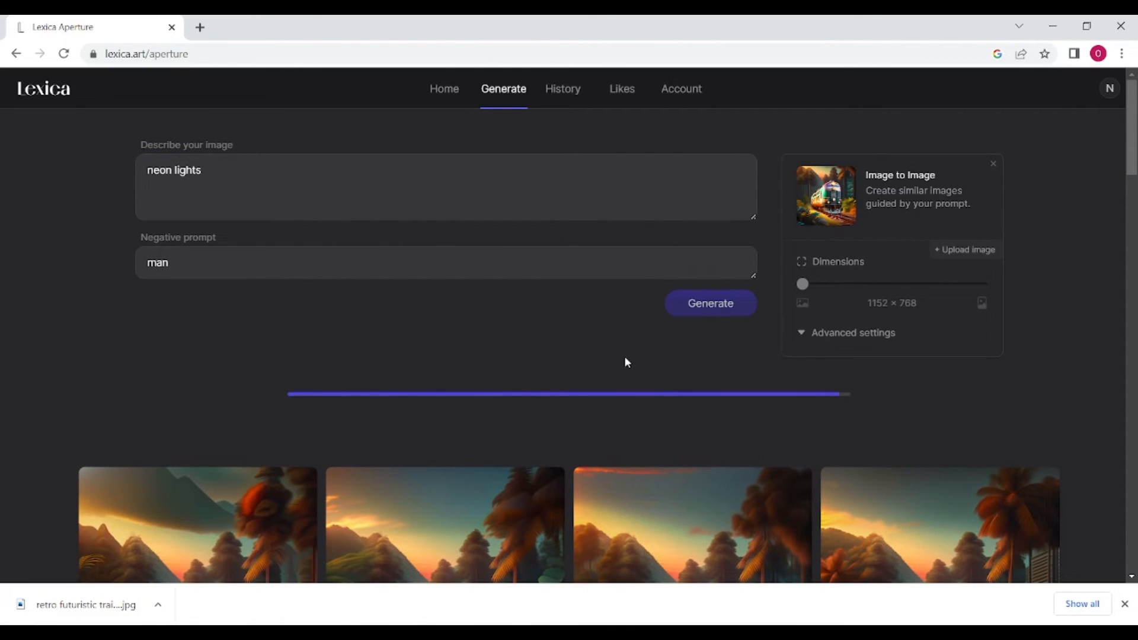
pyautogui.click(1125, 604)
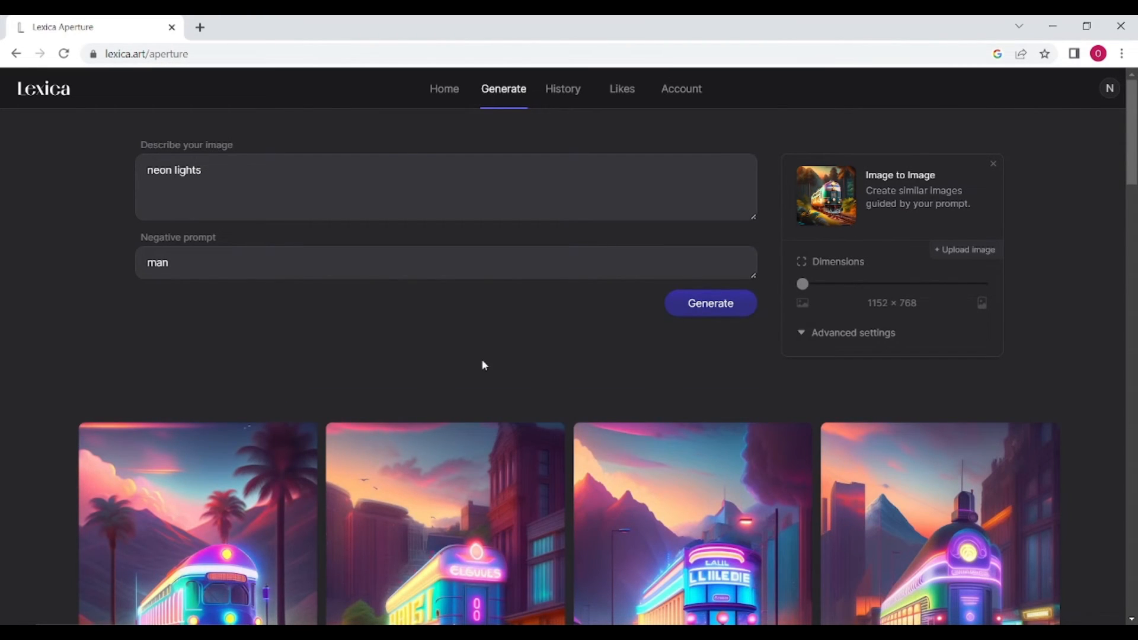
# Examine the neon lights results, enlarging the second image with the car and the first with the train among palm trees.
pyautogui.scroll(-4, 482, 361)
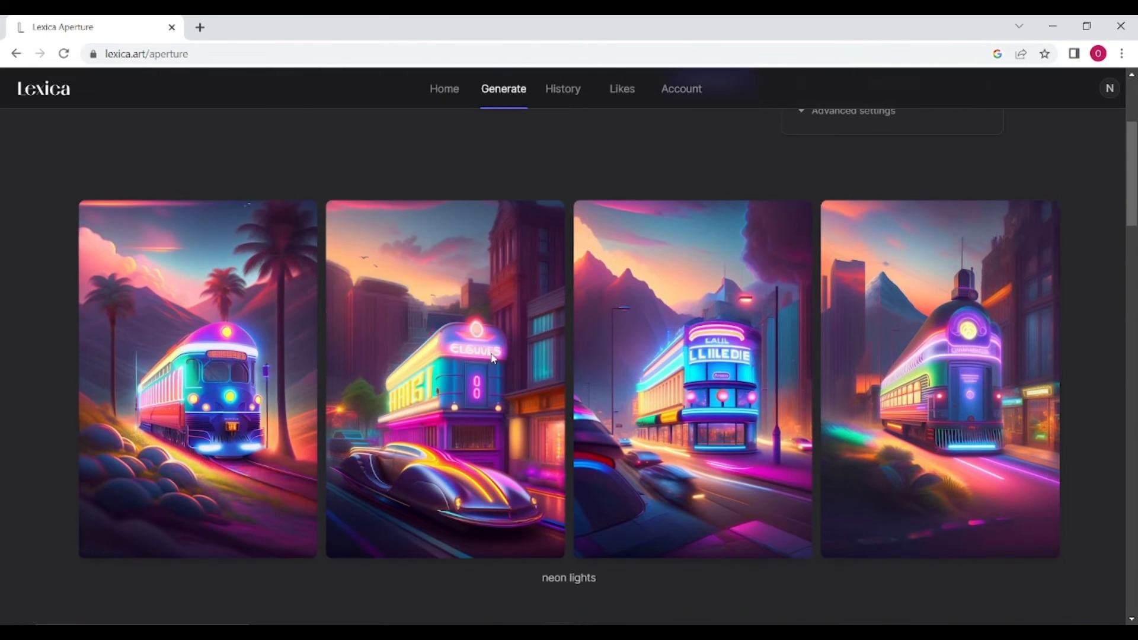
pyautogui.moveTo(492, 354)
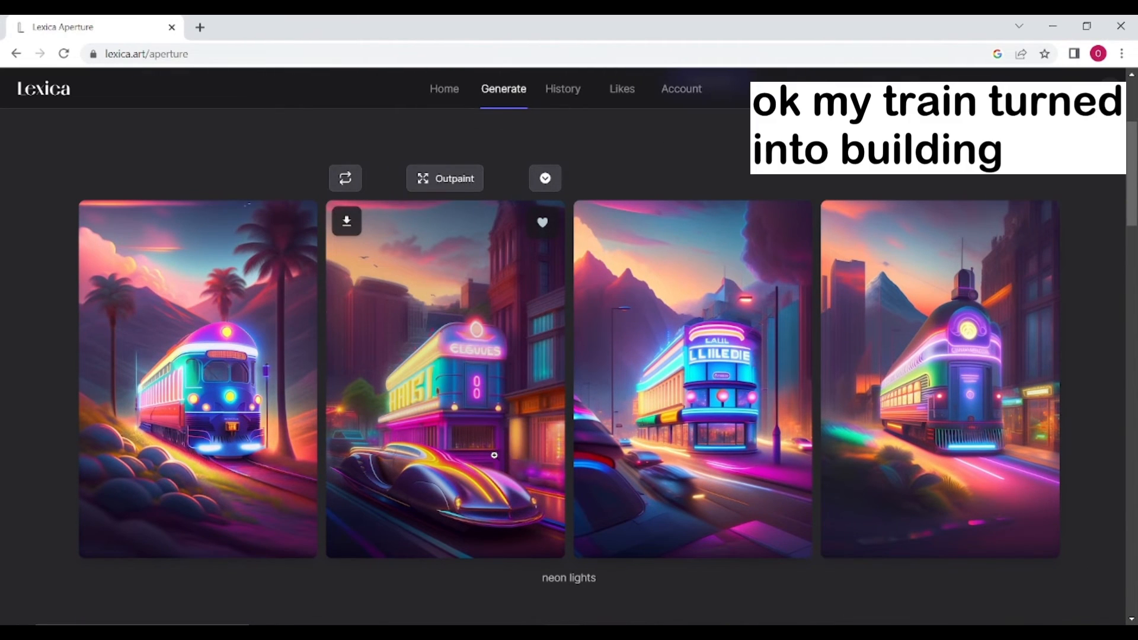
pyautogui.click(452, 419)
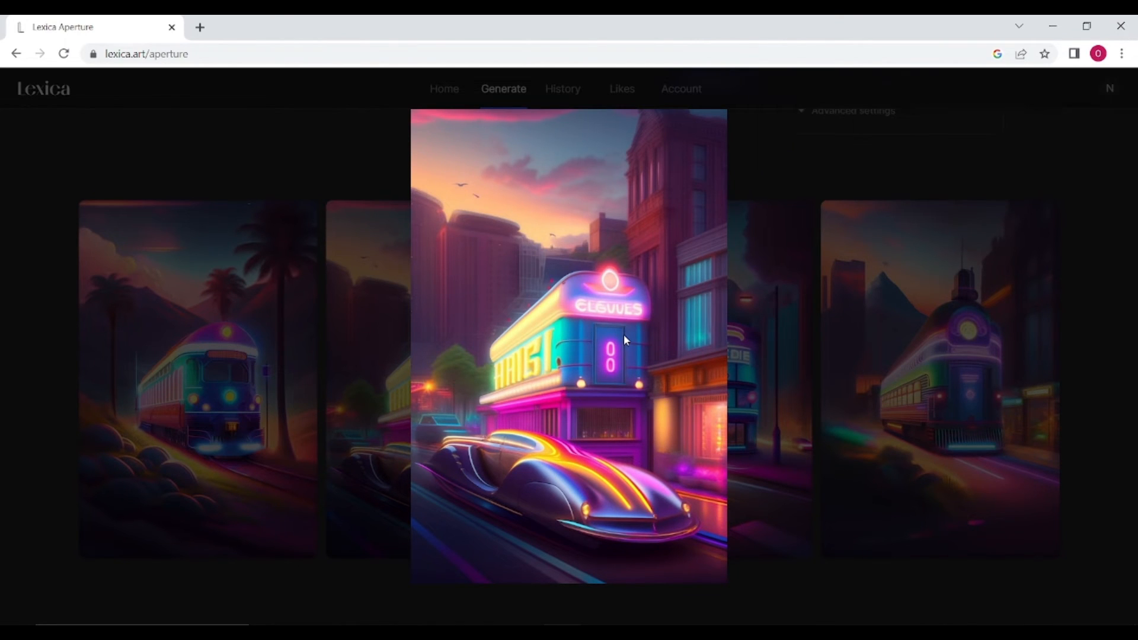
pyautogui.click(241, 362)
pyautogui.click(241, 362)
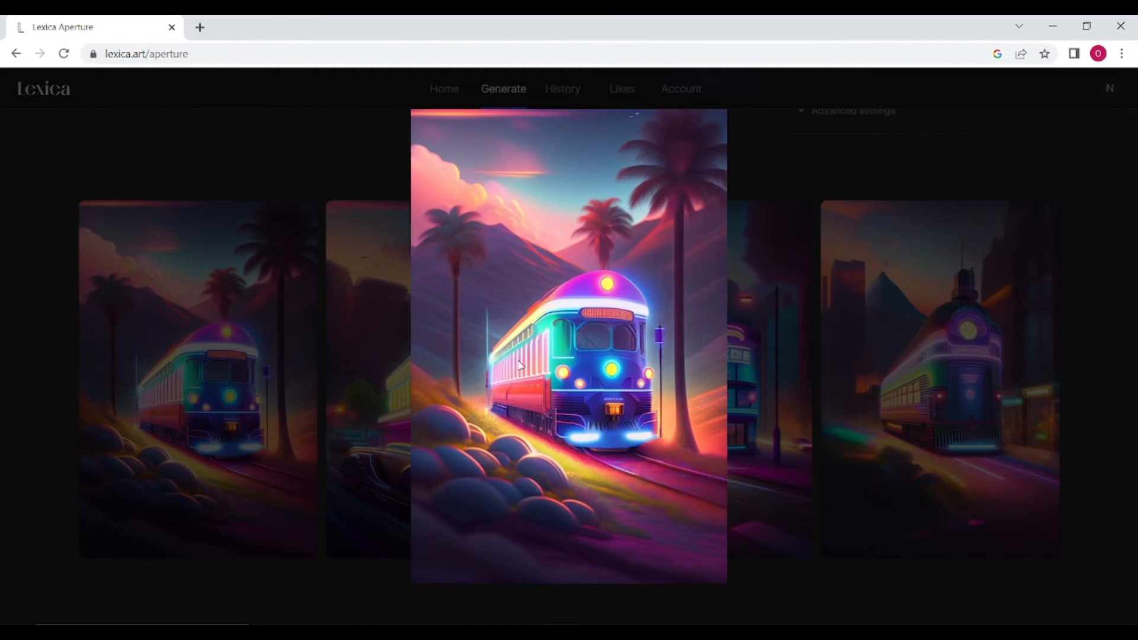
pyautogui.click(797, 335)
pyautogui.scroll(3, 645, 397)
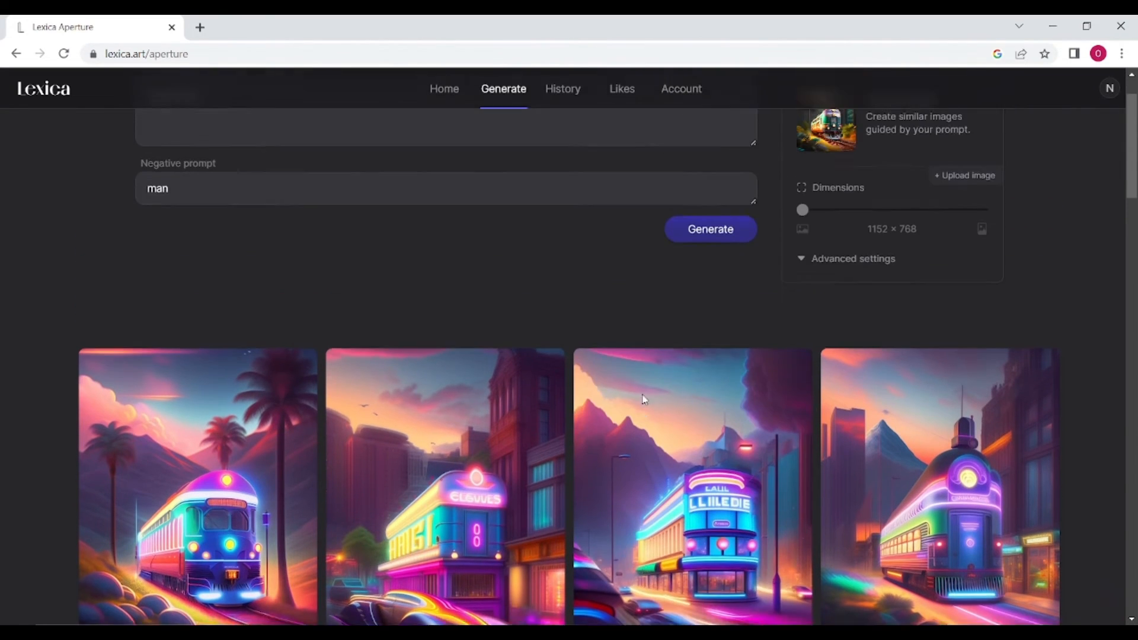
# Upload the cooling tower photo as the image-to-image source and set the image description to "anime landscape".
pyautogui.scroll(1, 644, 399)
pyautogui.click(978, 251)
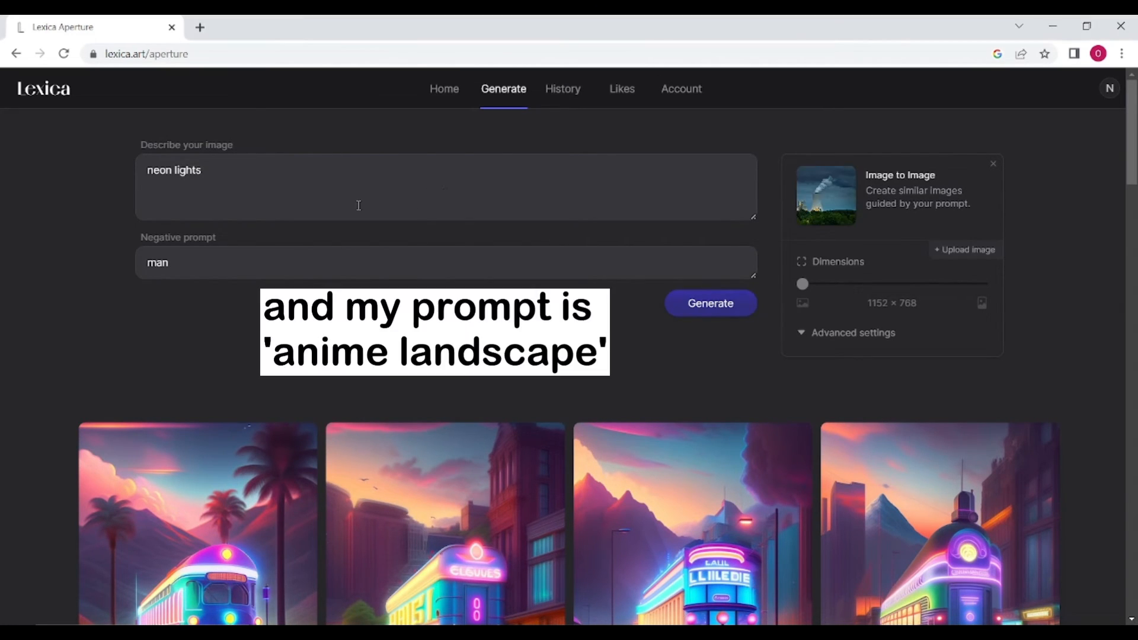
pyautogui.moveTo(251, 177); pyautogui.dragTo(50, 154)
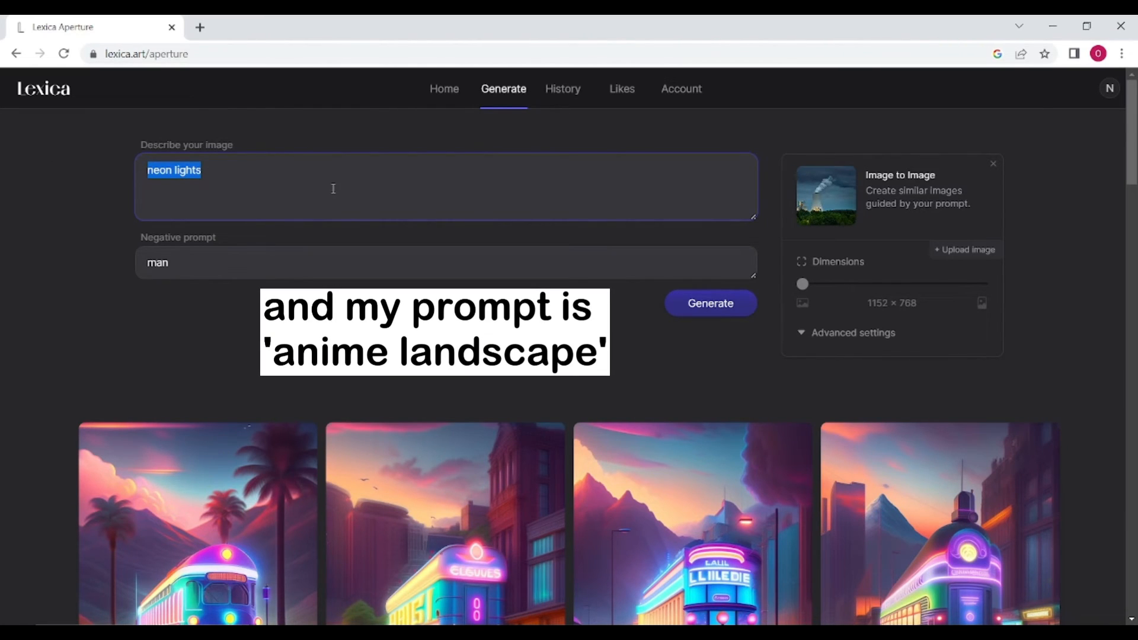
pyautogui.write('anime landsca')
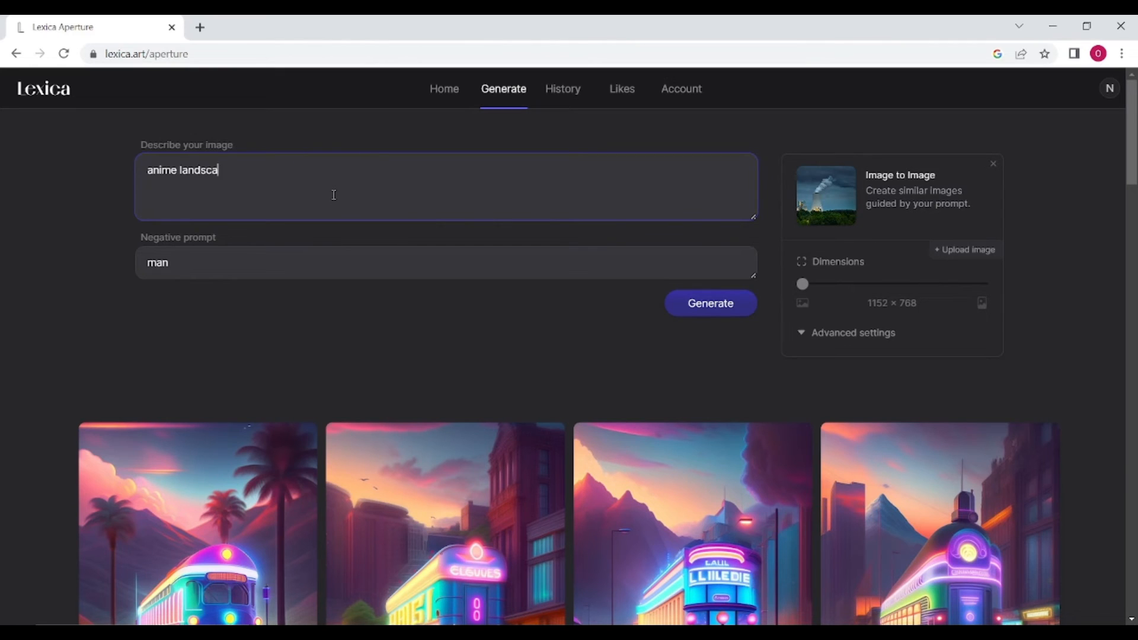
pyautogui.write('pe')
# Generate the anime landscape images from the source photo, dismissing the generation error and running the generation again.
pyautogui.click(723, 308)
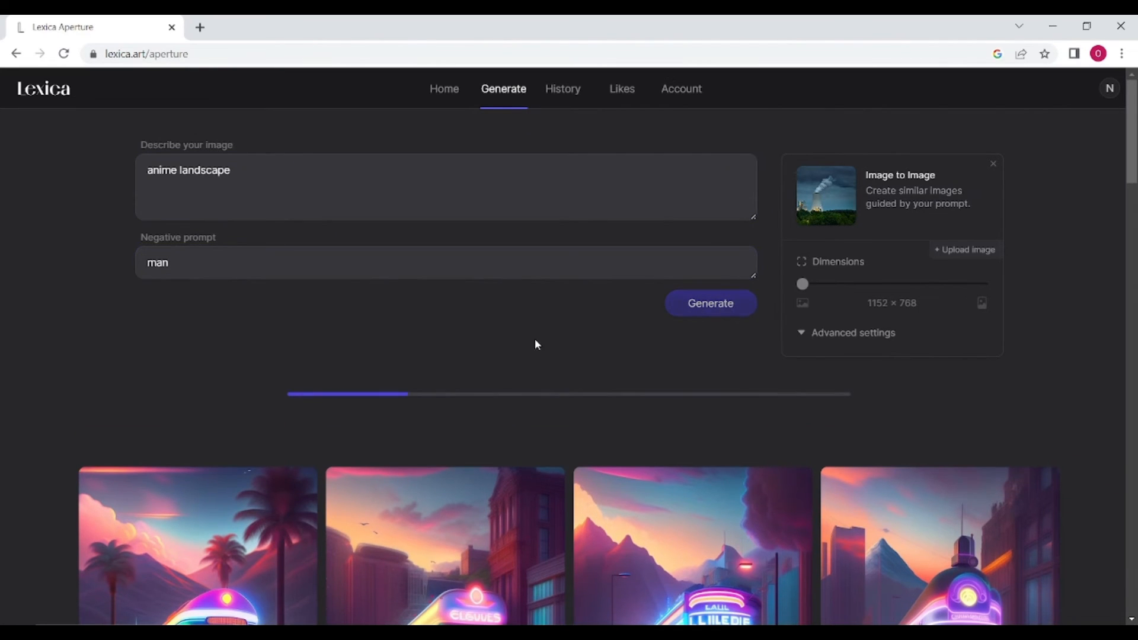
pyautogui.scroll(-1, 549, 332)
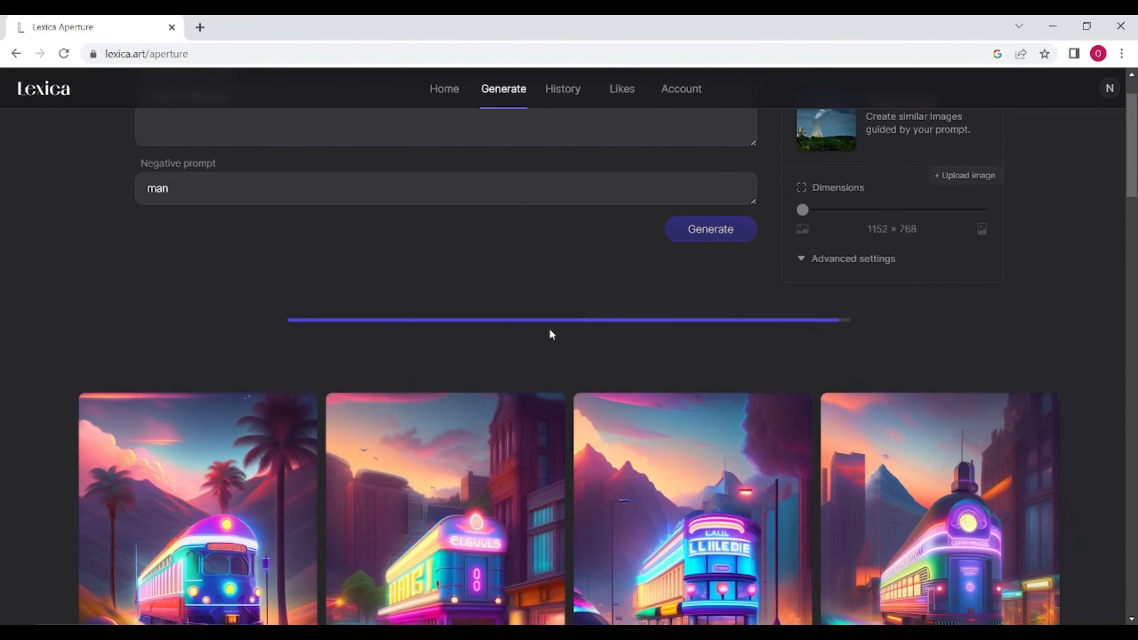
pyautogui.scroll(1, 550, 331)
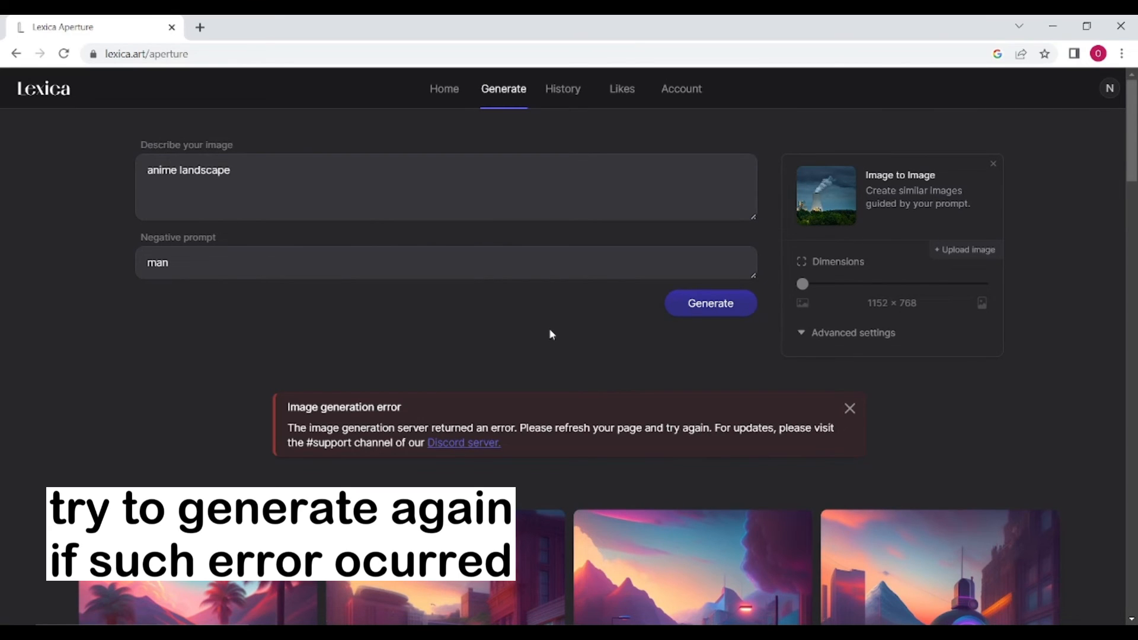
pyautogui.click(850, 408)
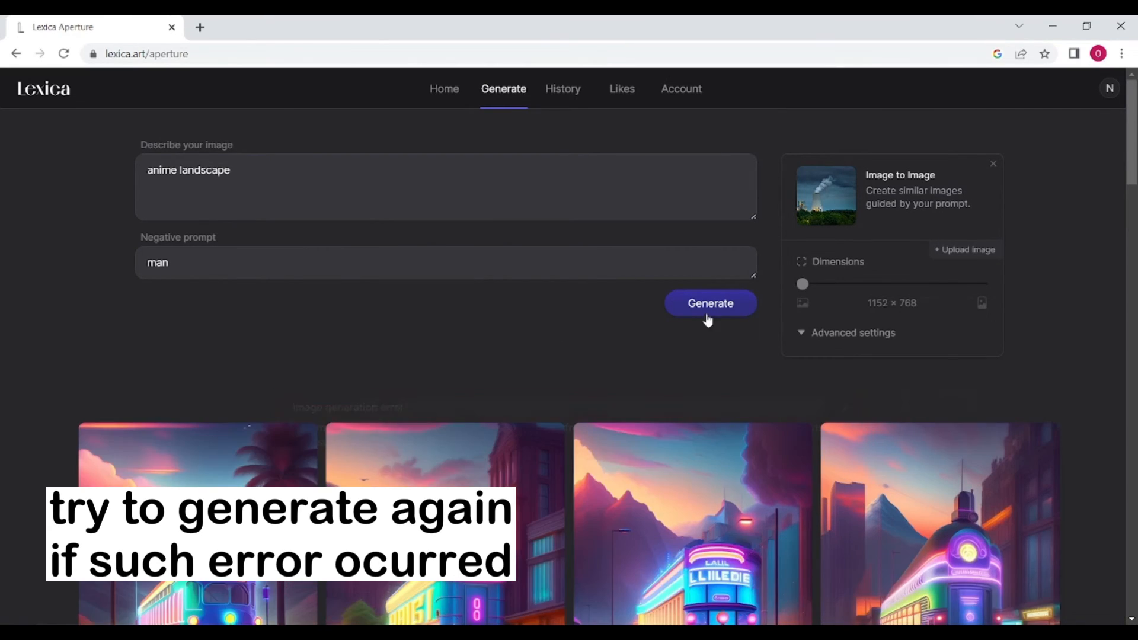
pyautogui.click(706, 318)
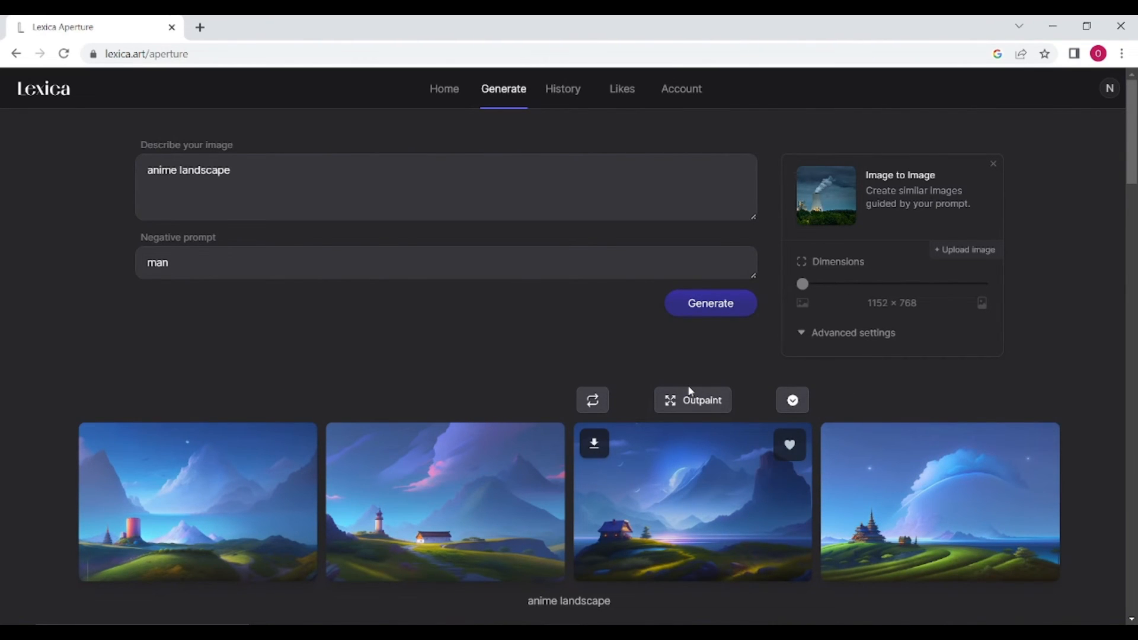
# Compare the enlarged cooling tower source photo with the first and second generated anime landscapes.
pyautogui.moveTo(818, 202)
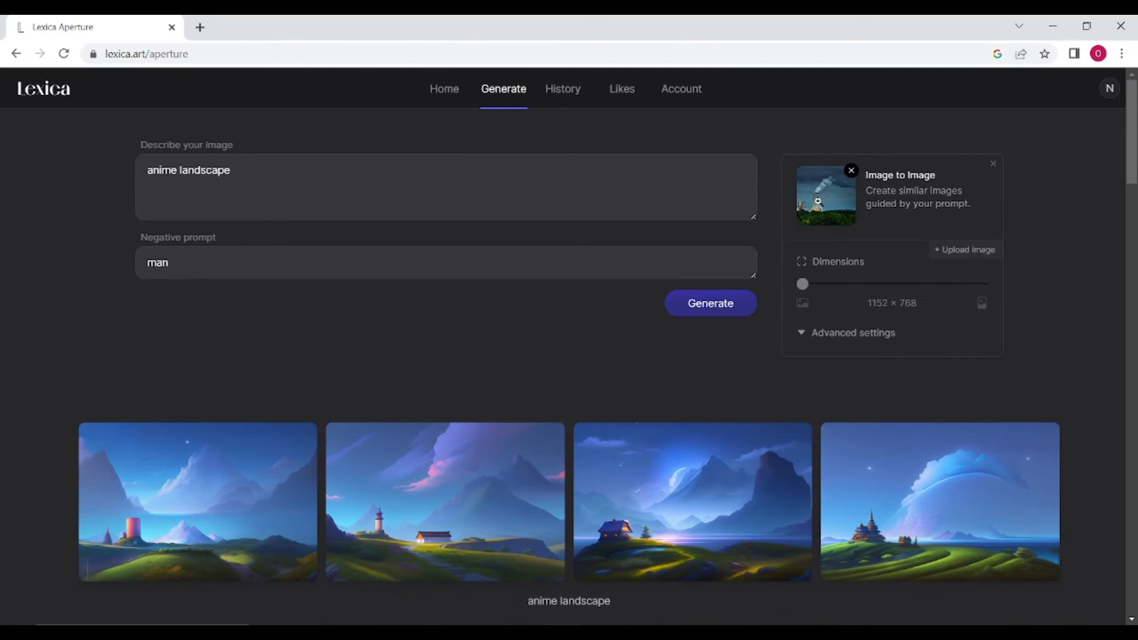
pyautogui.click(824, 208)
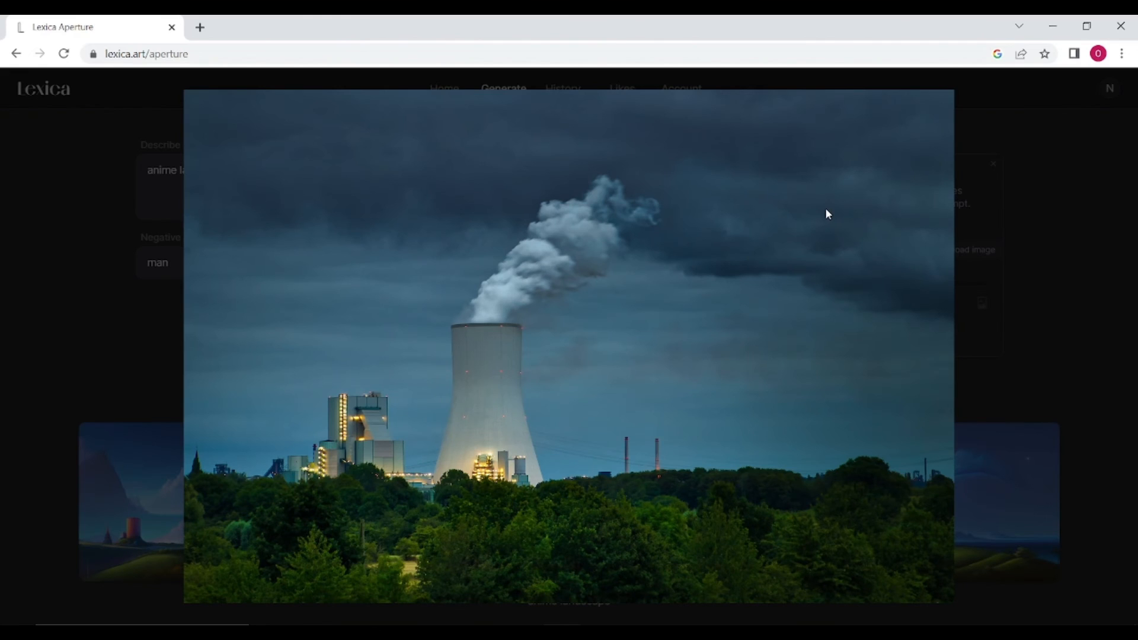
pyautogui.click(1027, 237)
pyautogui.click(164, 532)
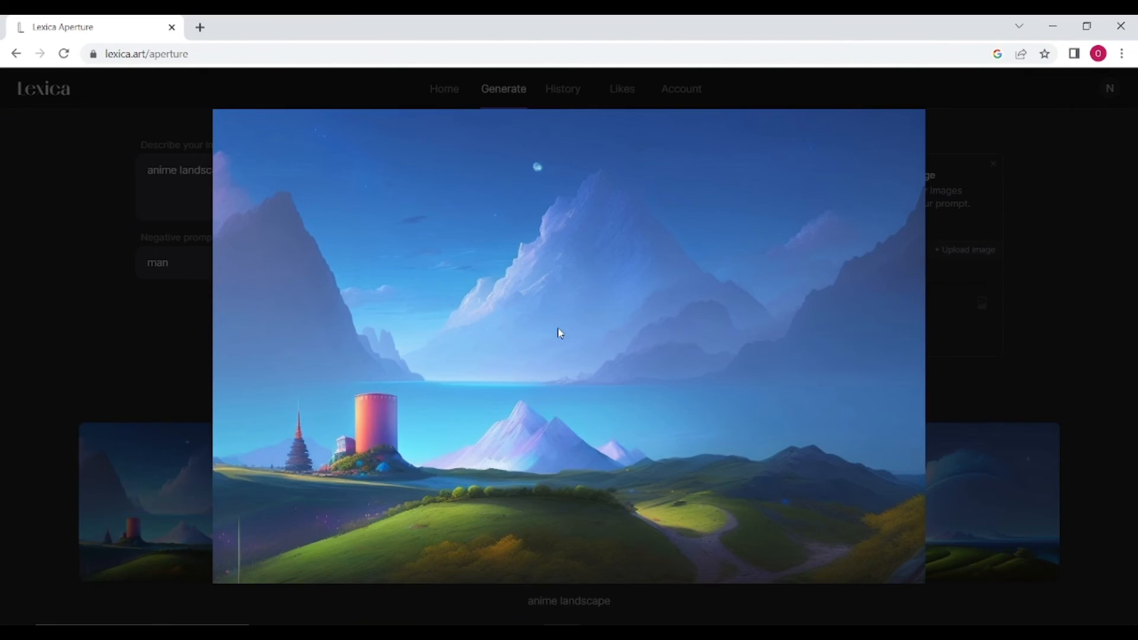
pyautogui.click(1024, 354)
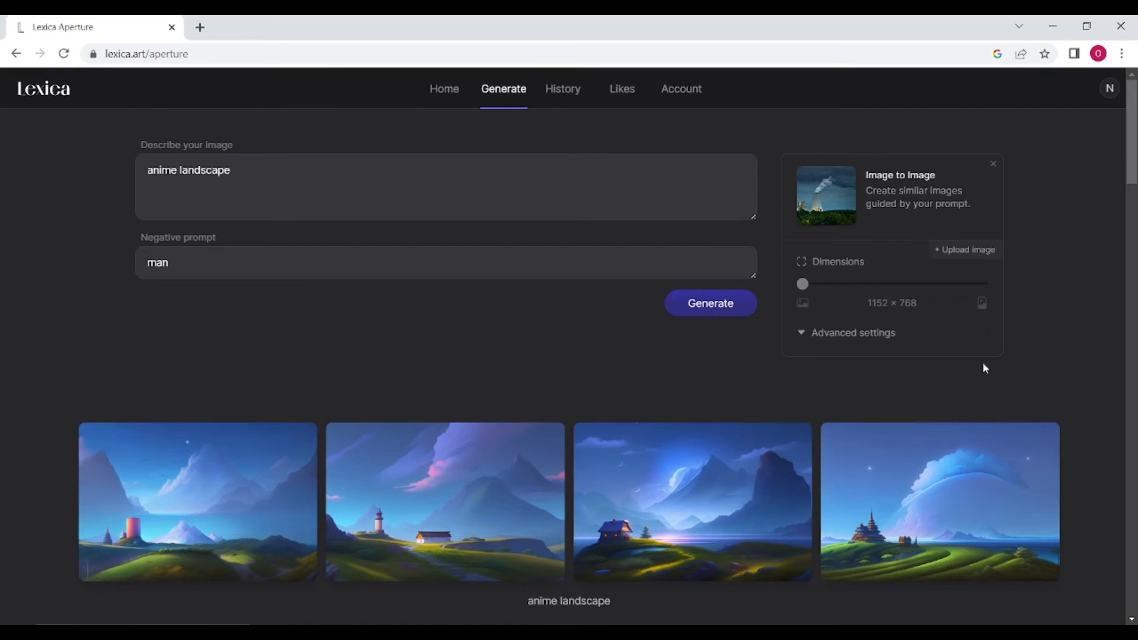
pyautogui.click(398, 530)
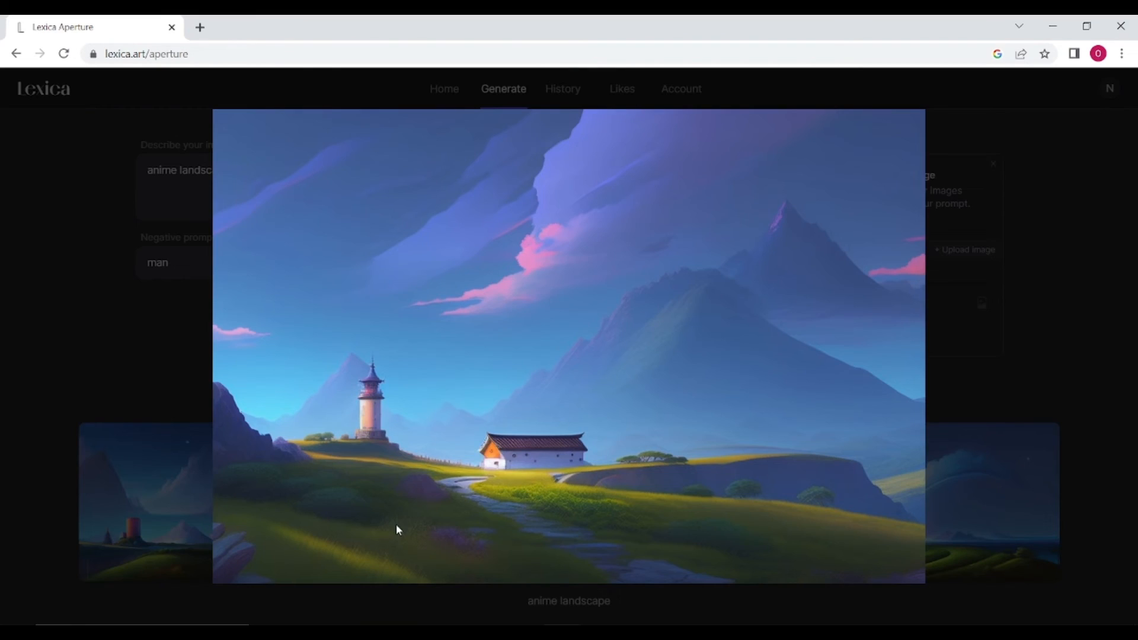
pyautogui.click(993, 255)
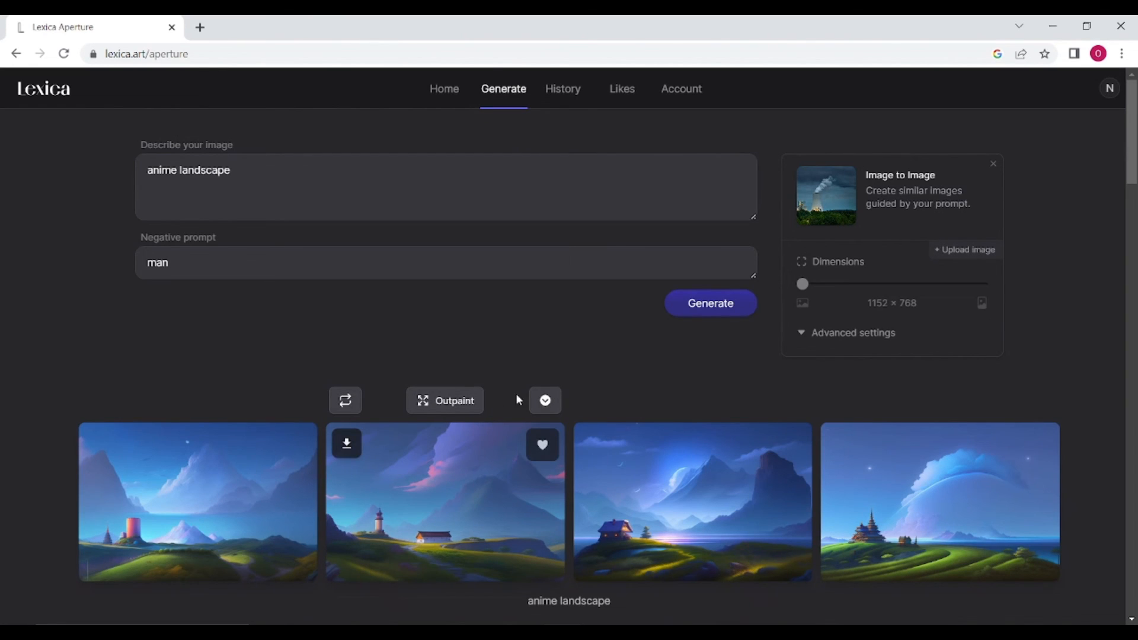
# Open the generation history, set the gallery to 12 columns and look through all the generated images.
pyautogui.click(563, 88)
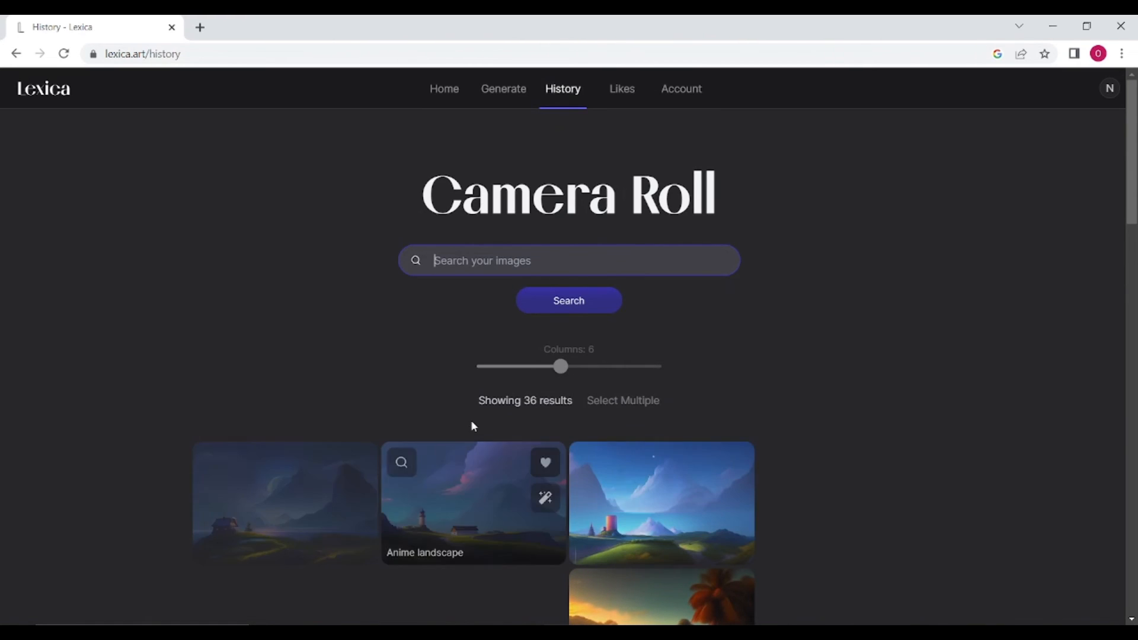
pyautogui.moveTo(631, 371); pyautogui.dragTo(689, 368)
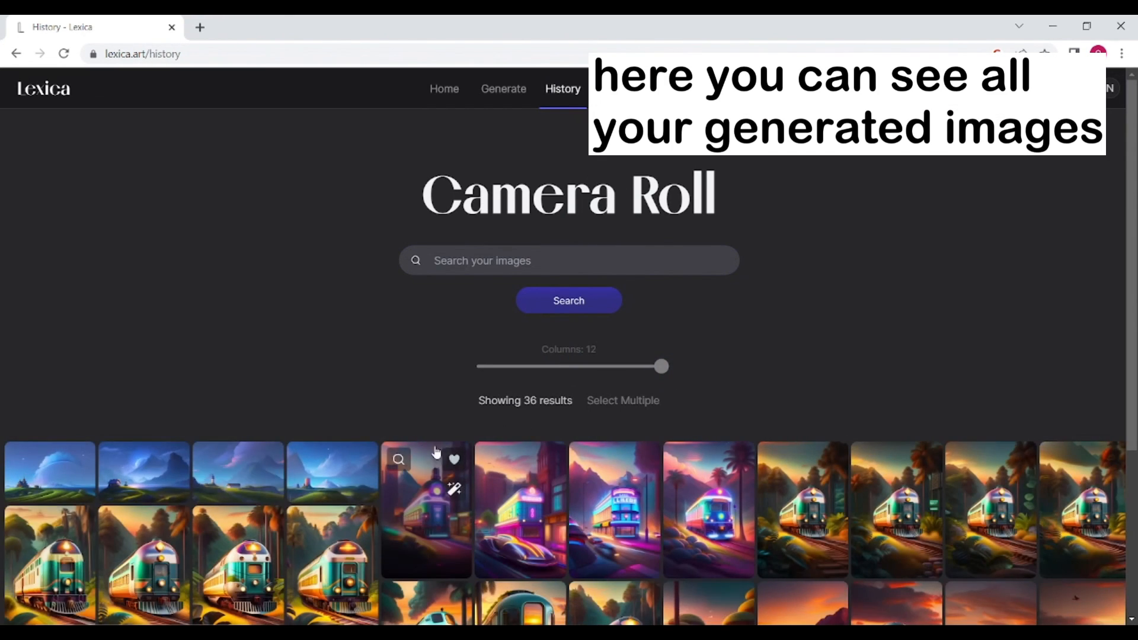
pyautogui.scroll(-4, 533, 415)
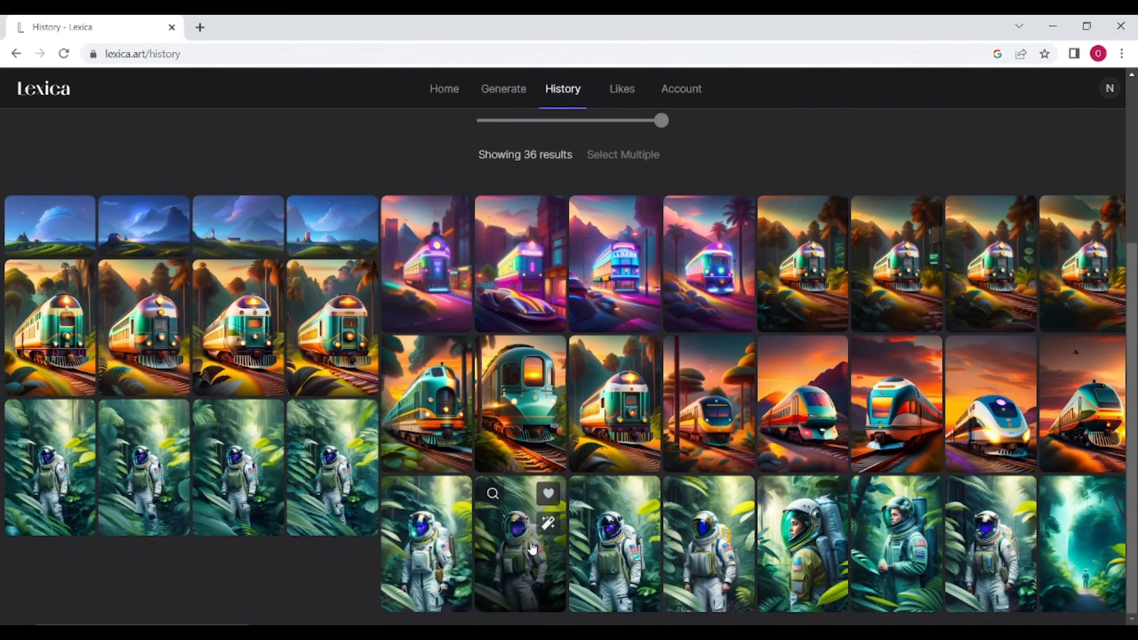
pyautogui.scroll(4, 528, 544)
pyautogui.scroll(1, 532, 549)
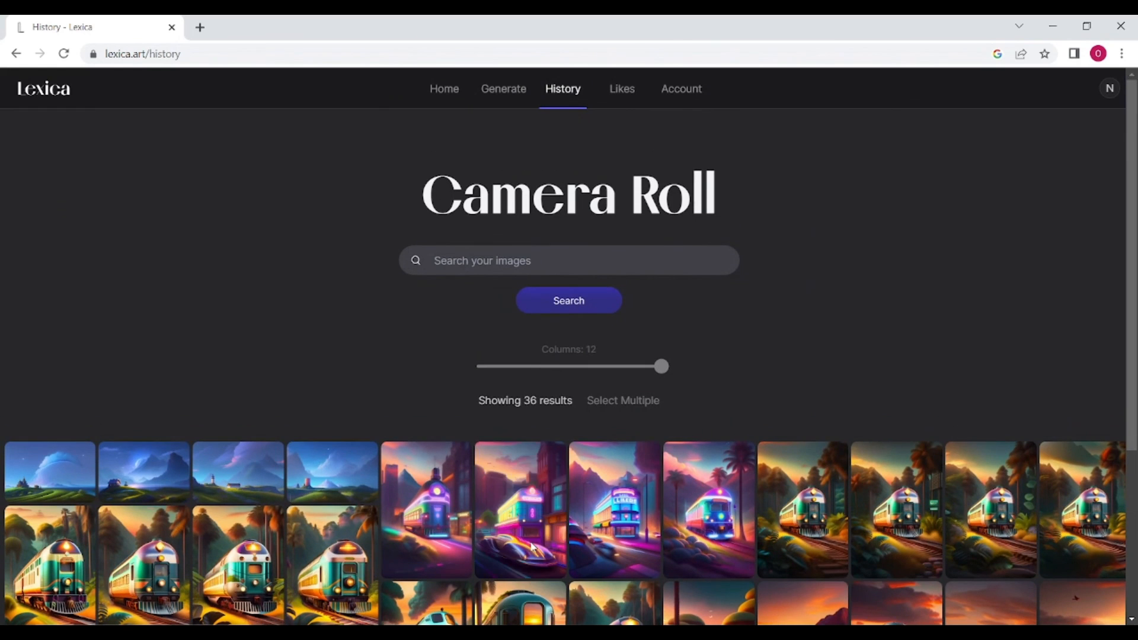
# View the liked images page, and review the account's membership plans with both yearly and monthly pricing.
pyautogui.click(632, 83)
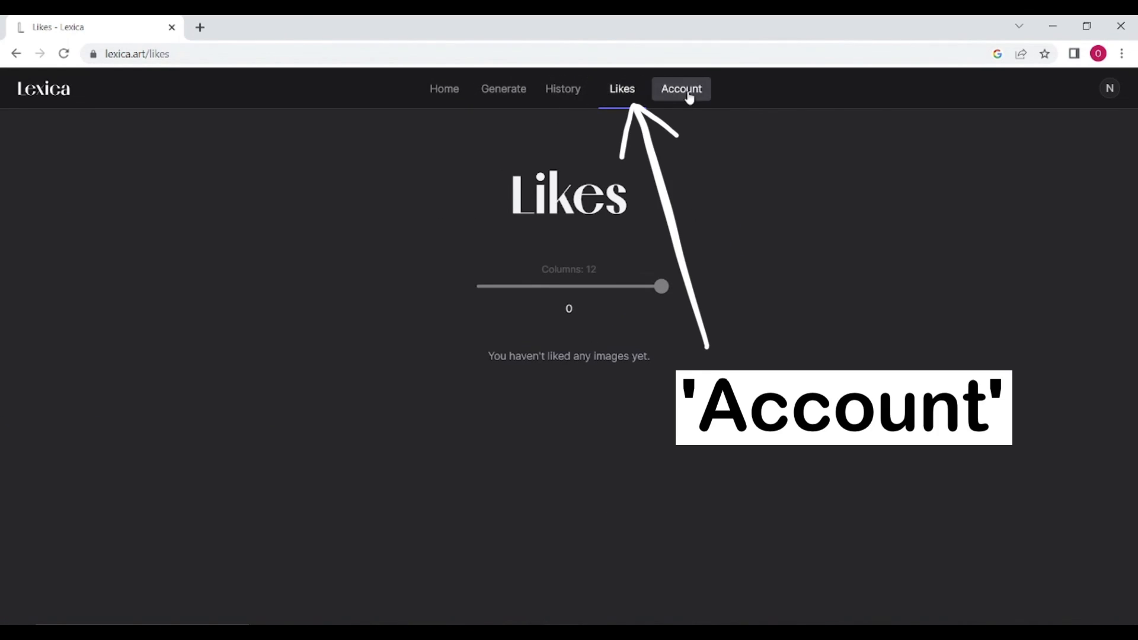
pyautogui.click(686, 95)
pyautogui.scroll(-6, 457, 267)
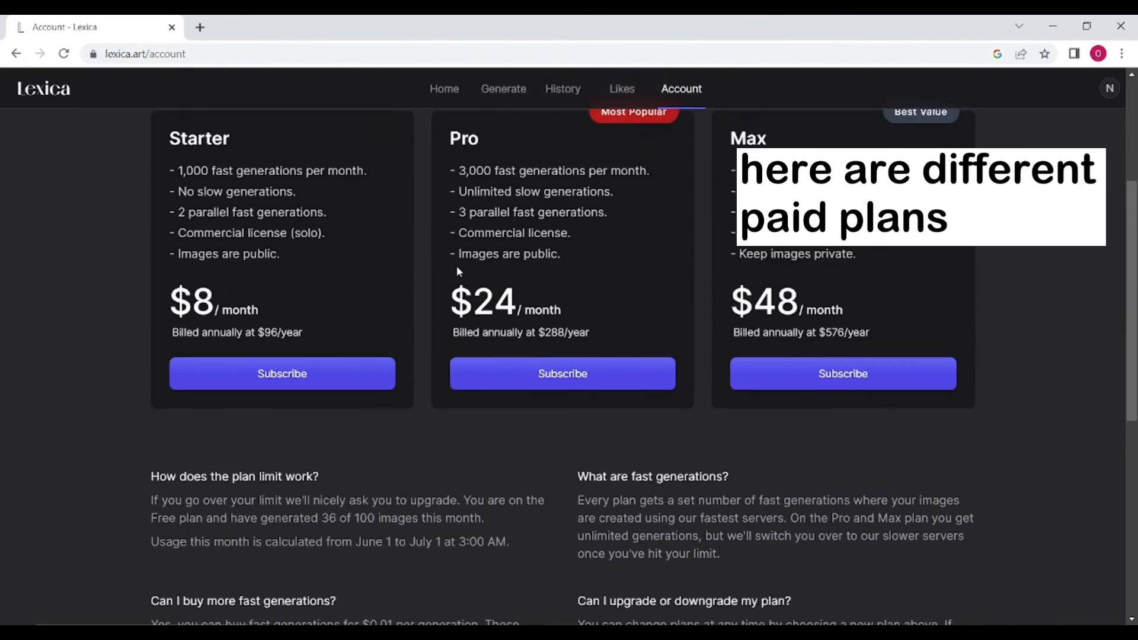
pyautogui.scroll(6, 457, 266)
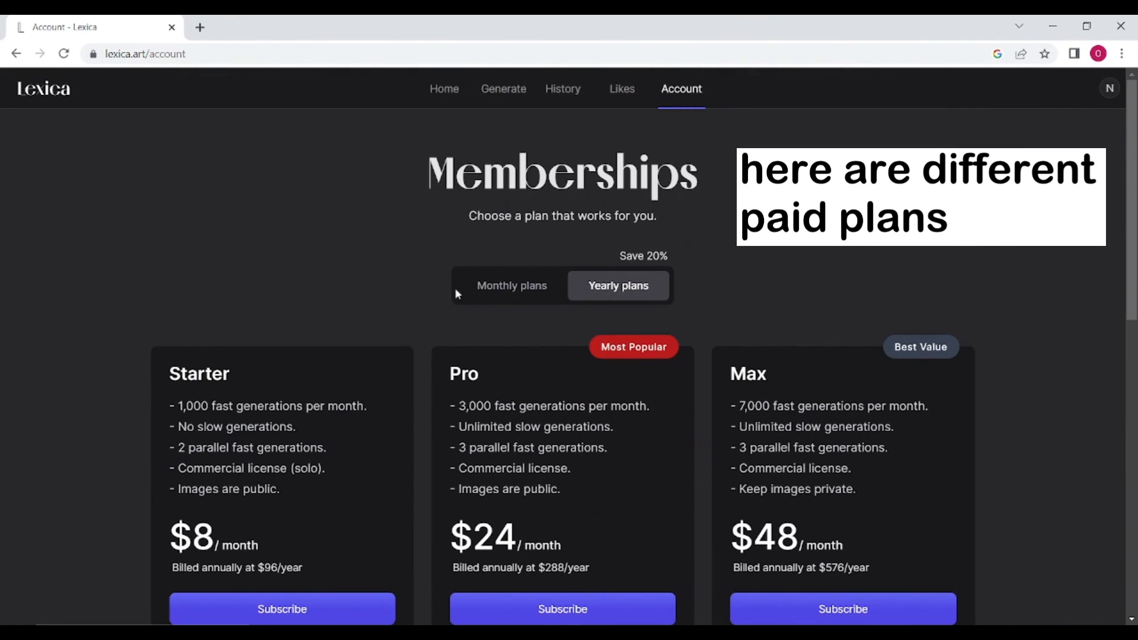
pyautogui.click(539, 289)
# Read how the plan limit works, highlighting the free plan's image usage figure, and return to the home page.
pyautogui.scroll(-6, 387, 335)
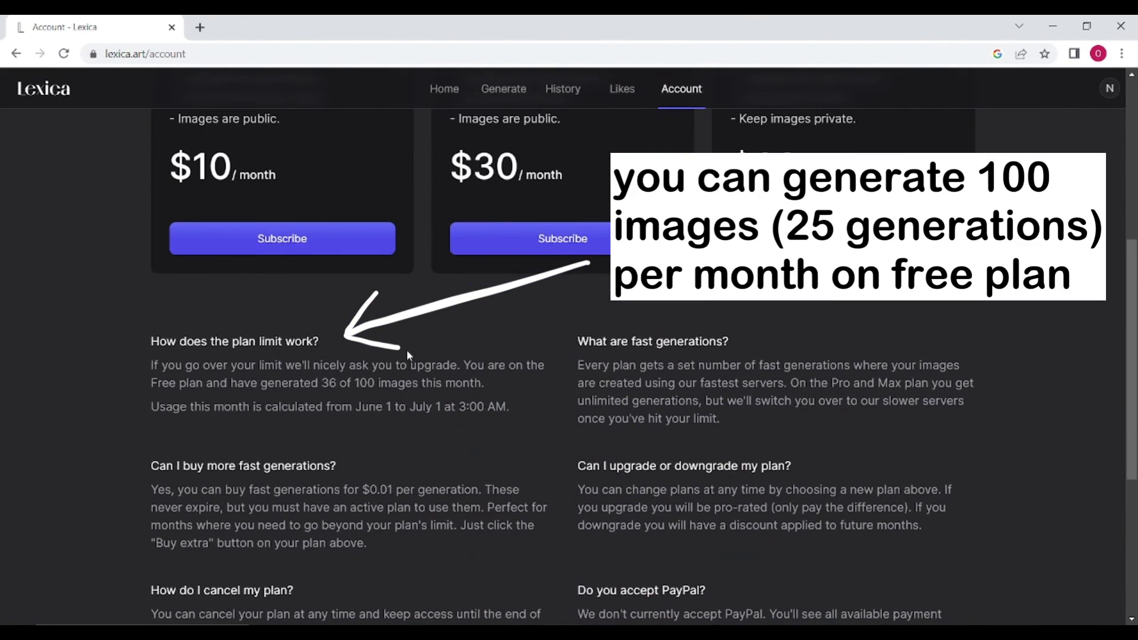
pyautogui.moveTo(320, 384); pyautogui.dragTo(379, 382)
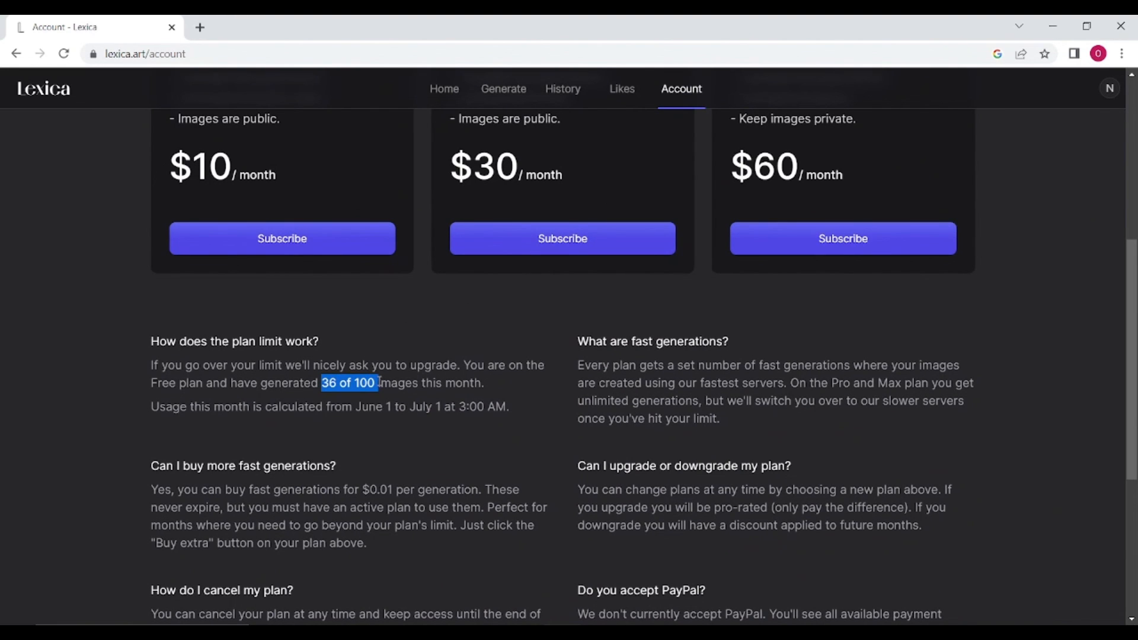
pyautogui.click(481, 385)
pyautogui.scroll(6, 490, 393)
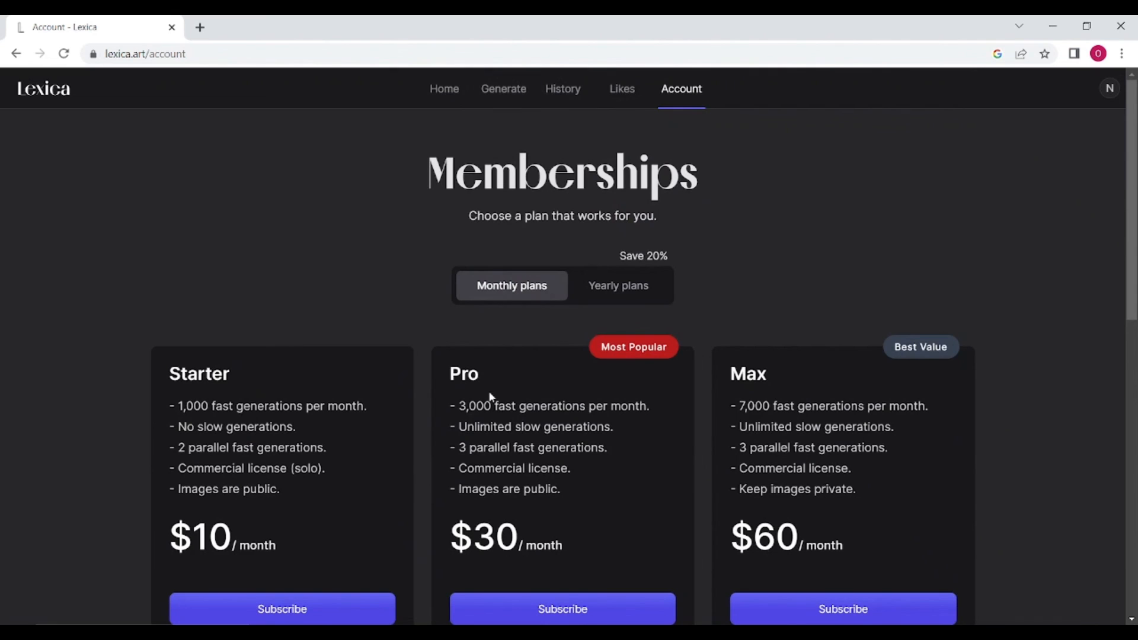
pyautogui.click(460, 92)
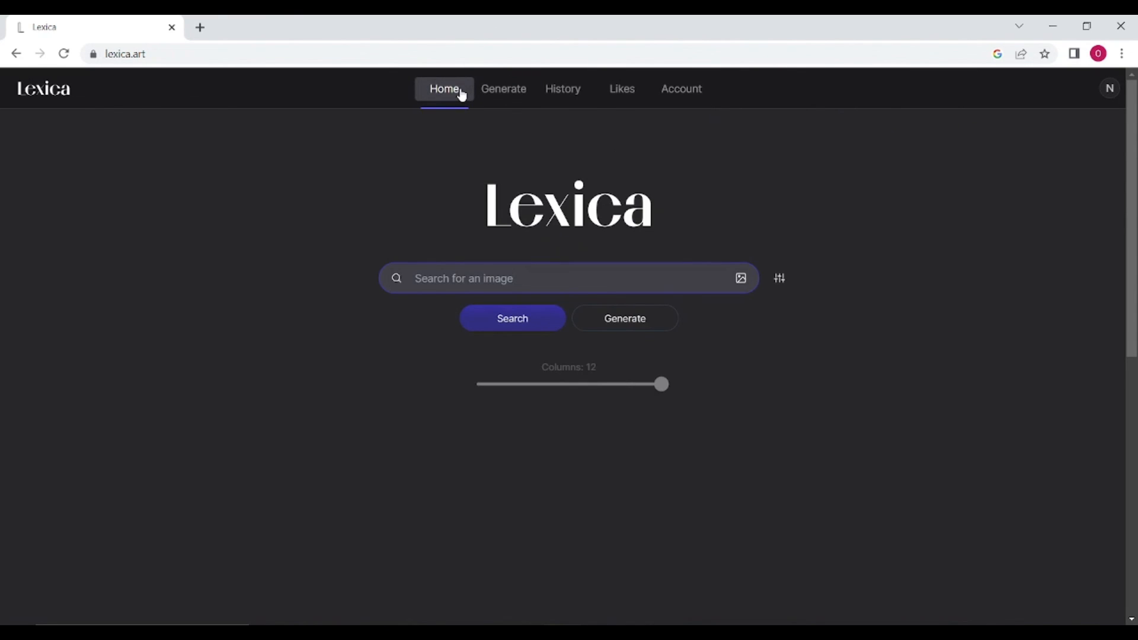